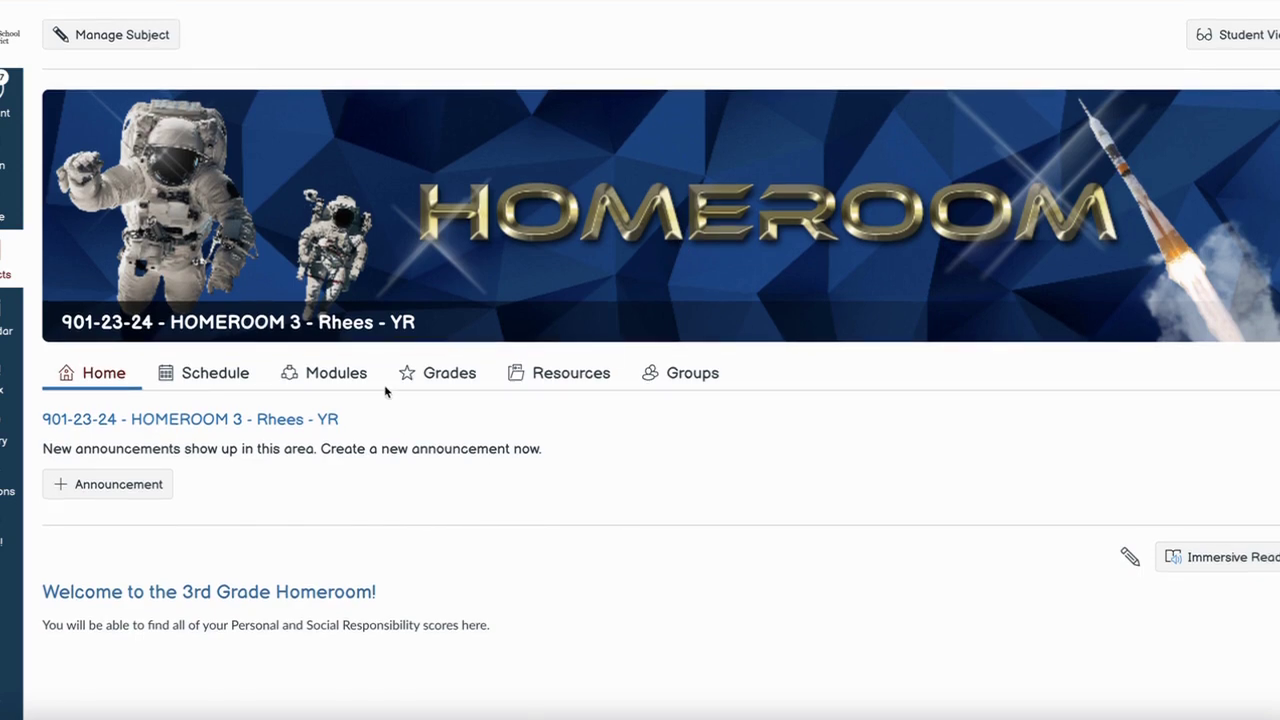
- Open the Canvas and PowerSchool assignment from the homeroom's modules and start editing it
click(355, 378)
scroll(524, 406, down, 5)
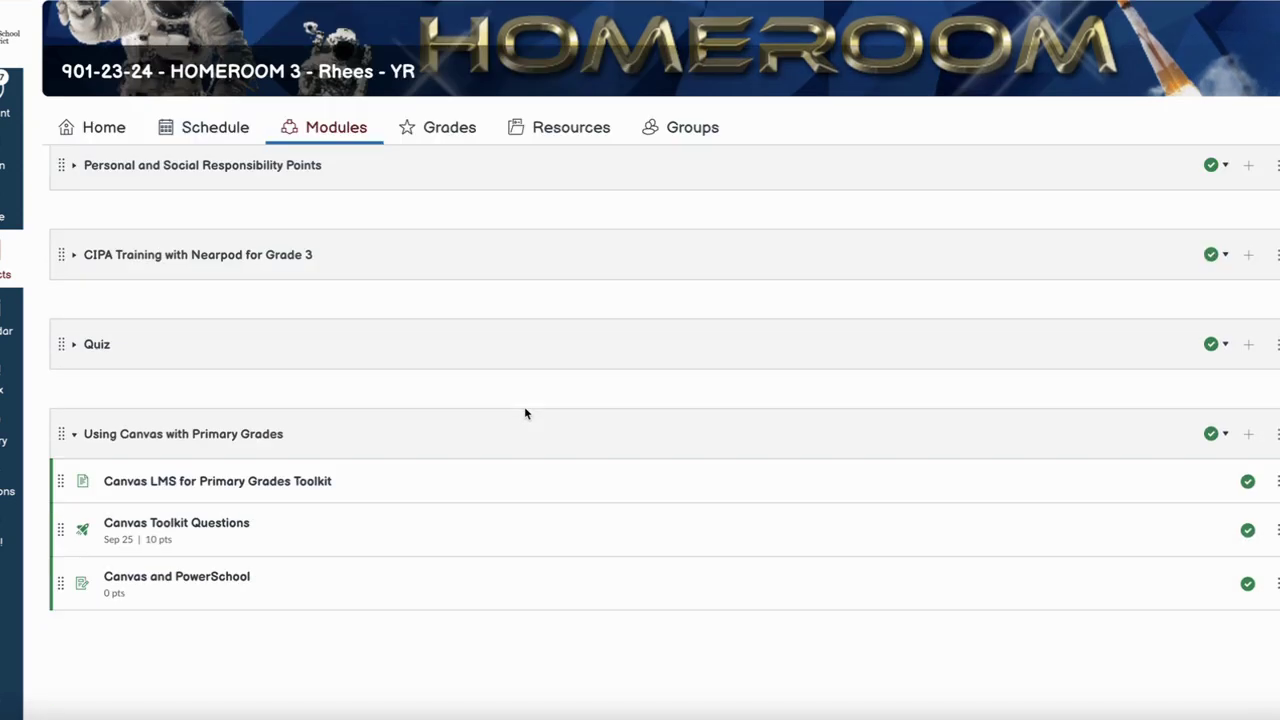
click(218, 594)
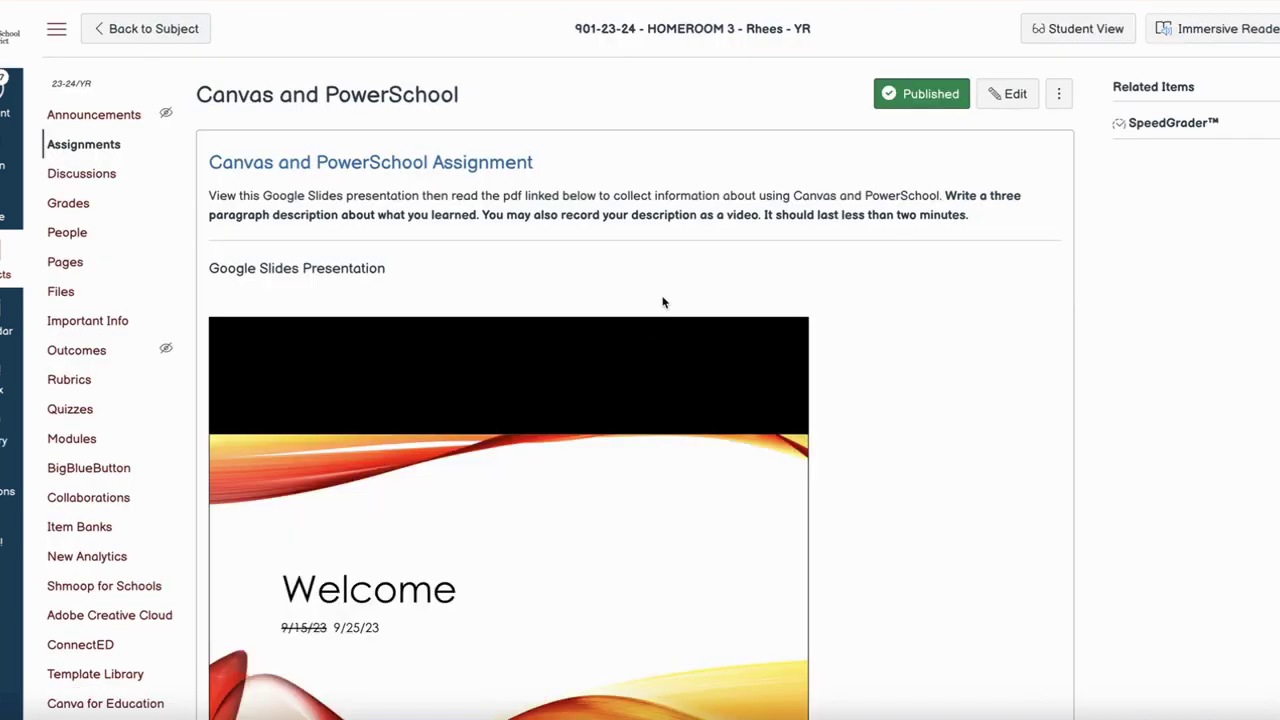
scroll(663, 300, down, 2)
scroll(1094, 277, down, 1)
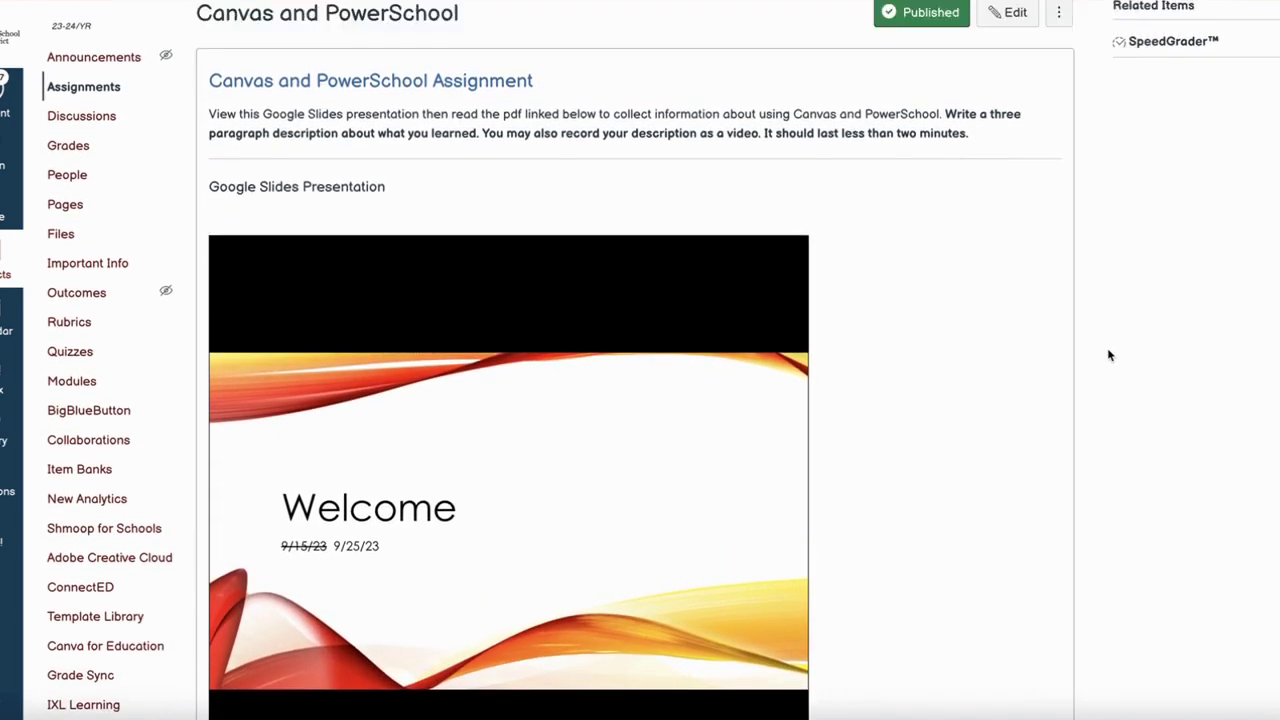
scroll(1108, 354, up, 1)
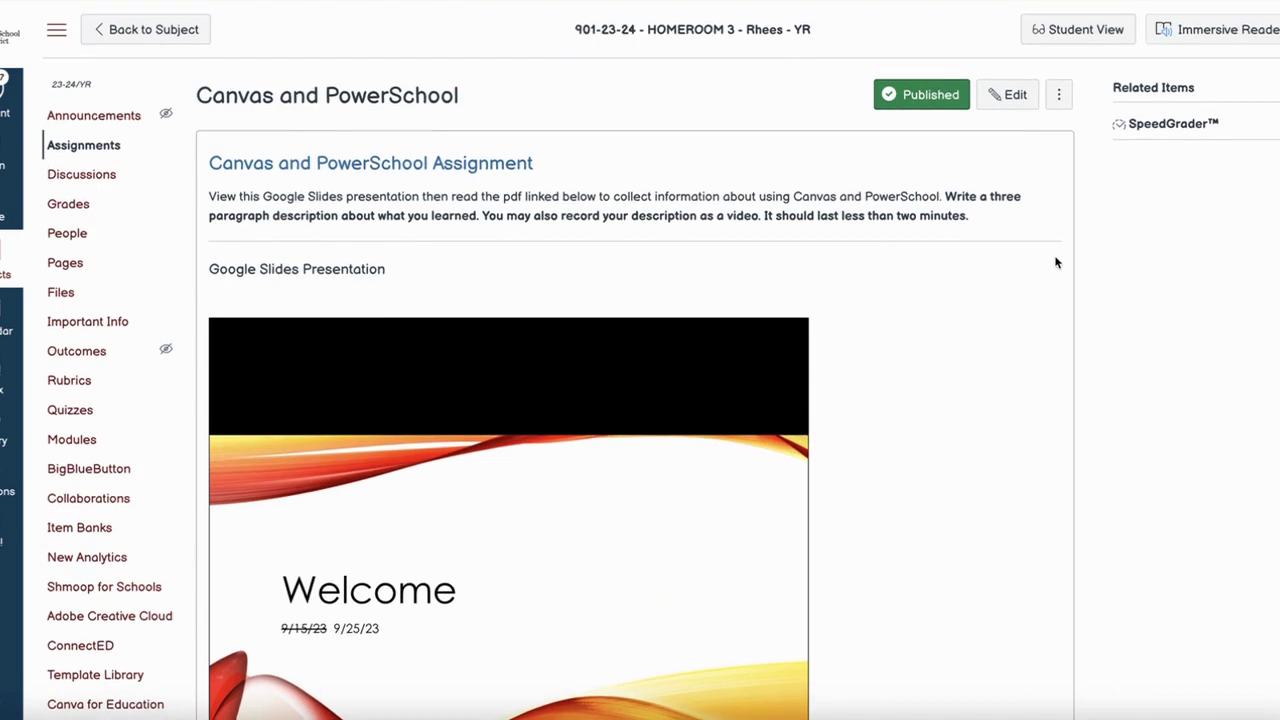
click(992, 106)
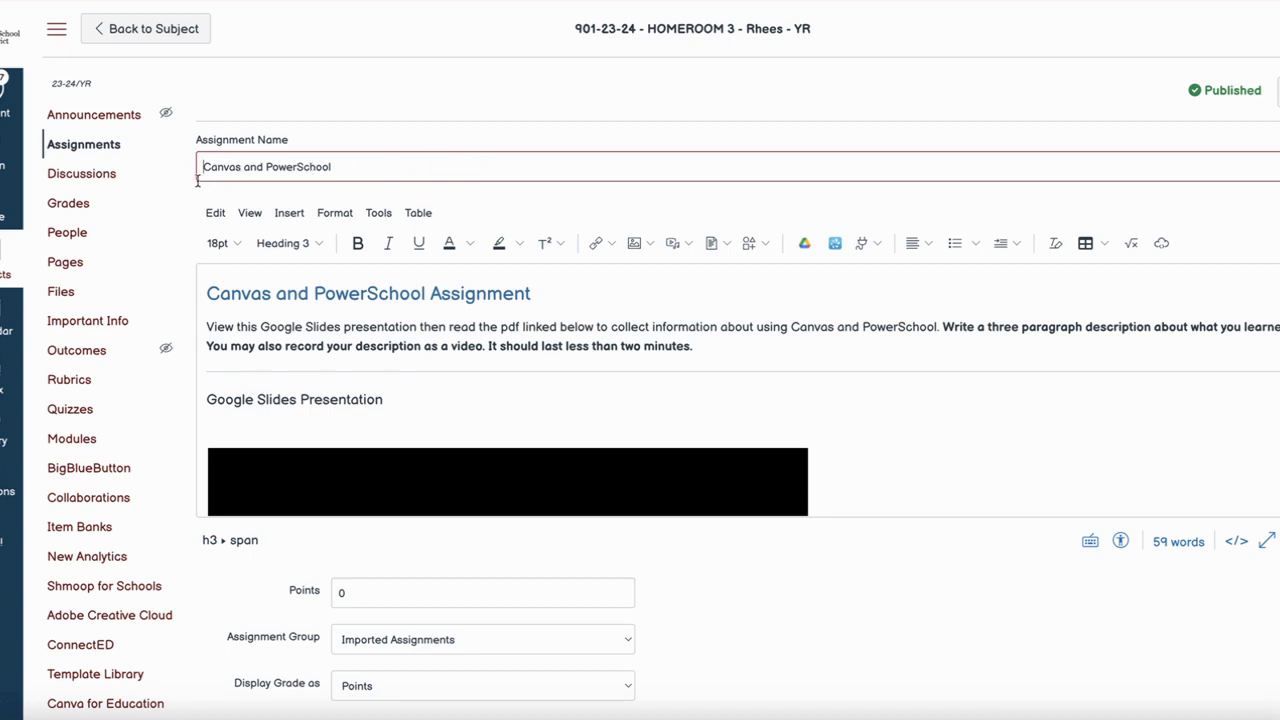
- Set the assignment's points to 10 and its assignment group to Assignments
scroll(806, 303, down, 3)
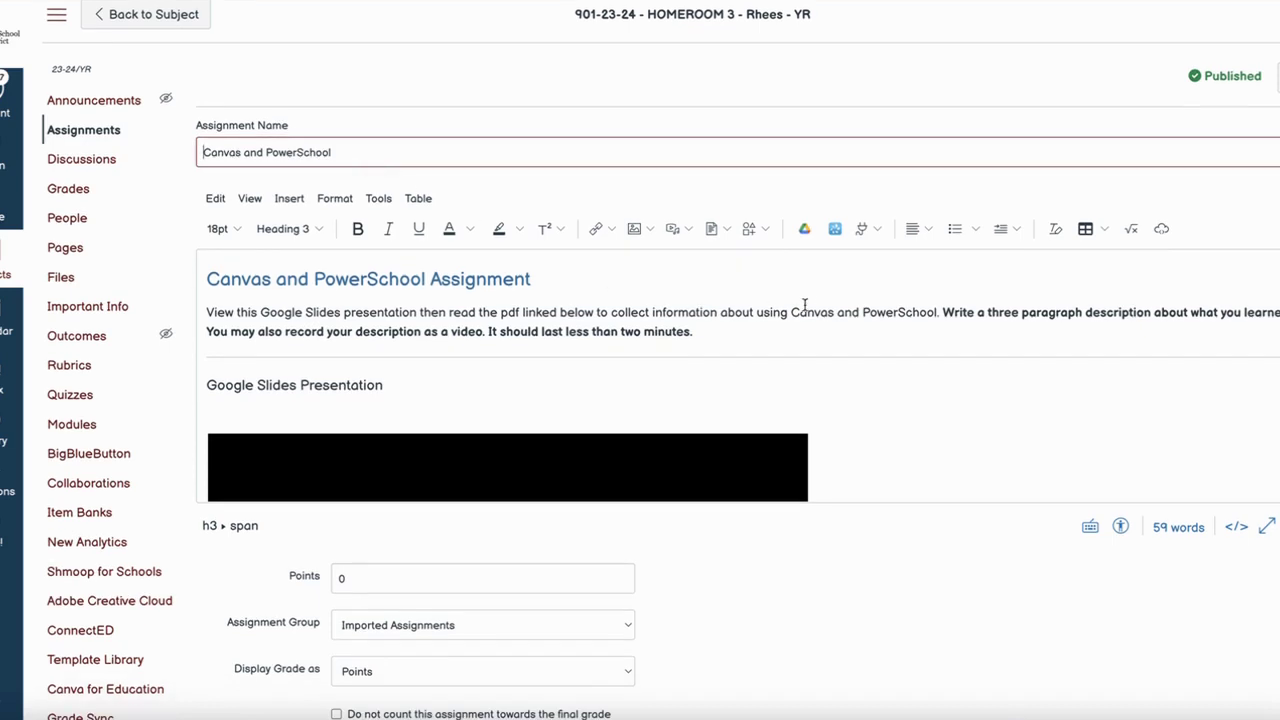
scroll(811, 295, down, 5)
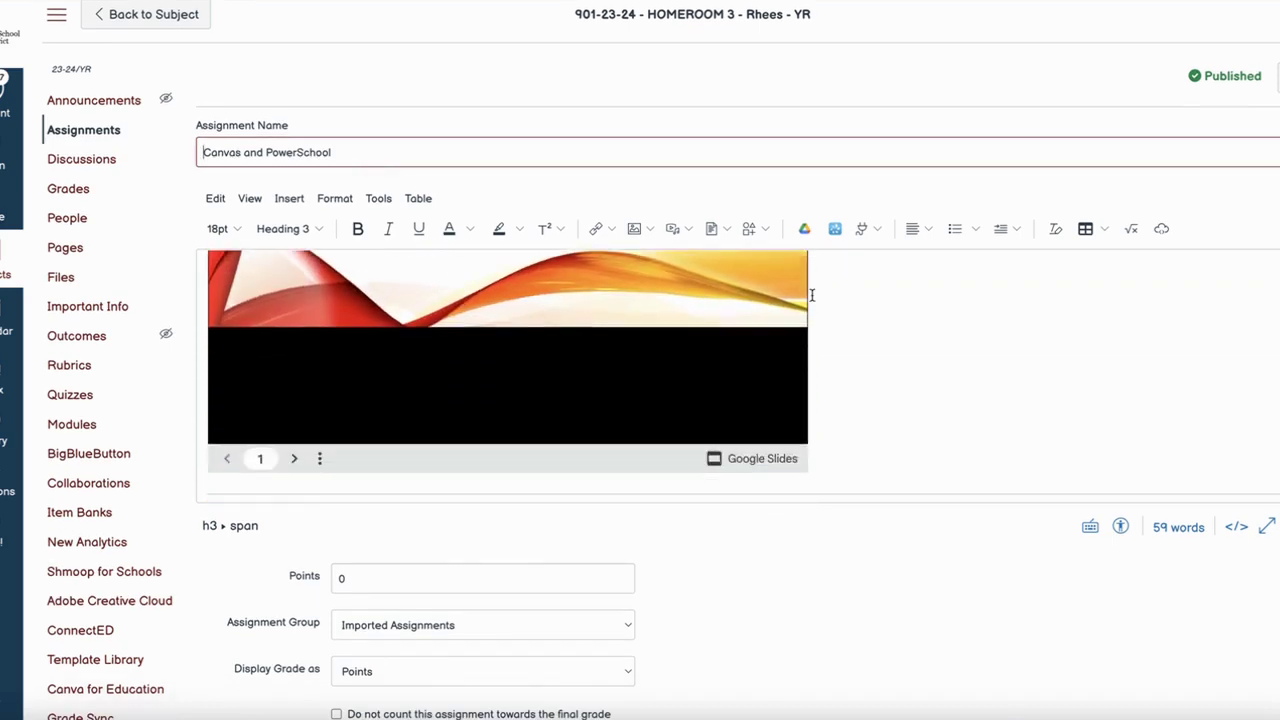
scroll(841, 553, down, 2)
scroll(841, 553, down, 4)
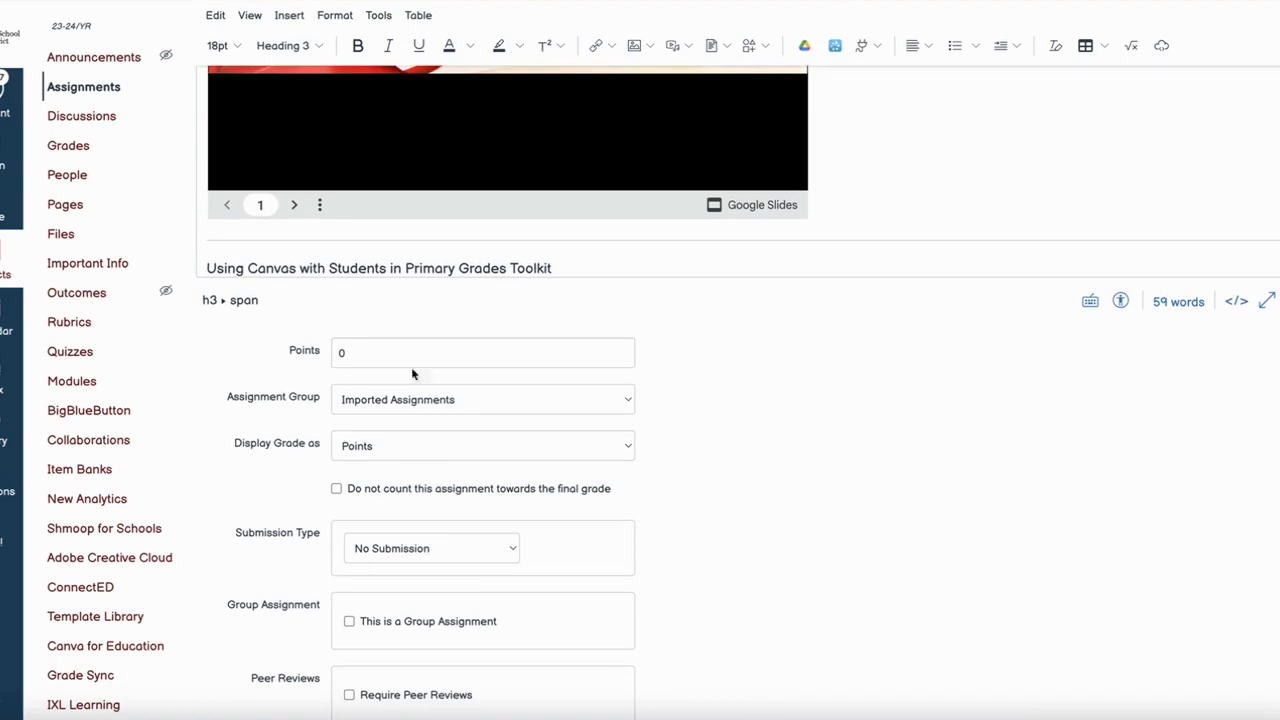
click(346, 358)
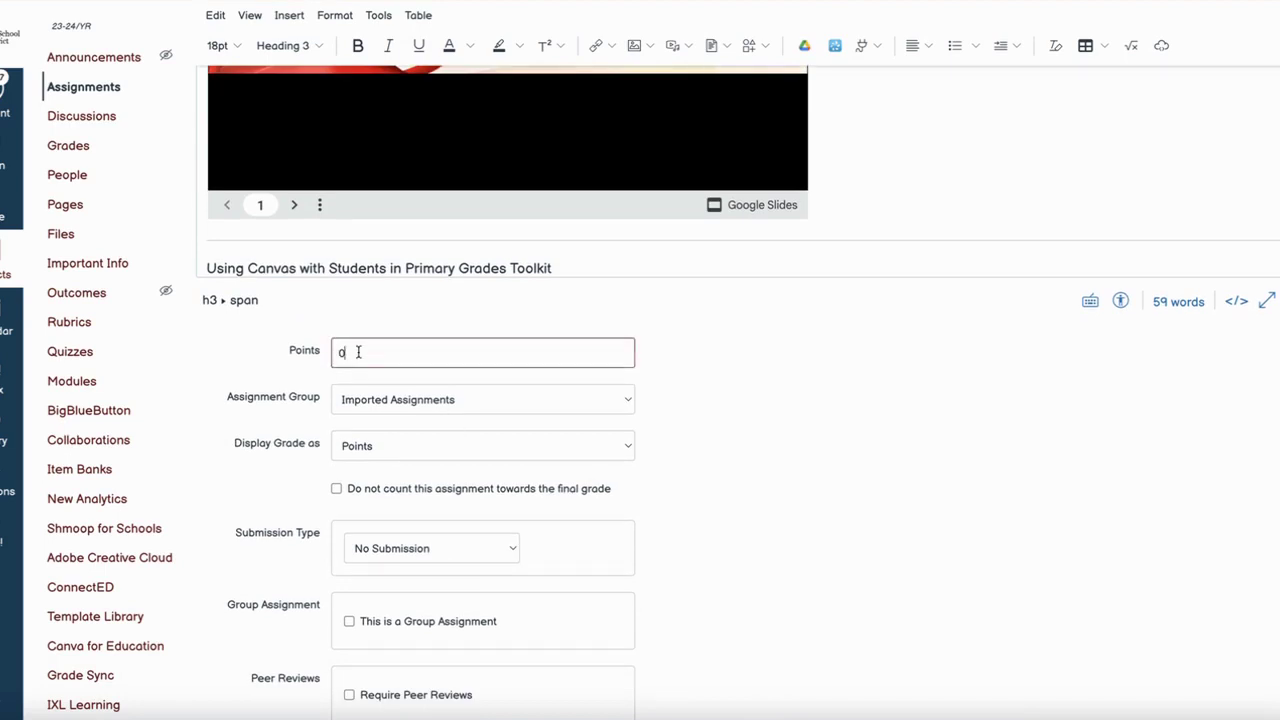
drag(357, 351, 326, 358)
text(10)
click(412, 401)
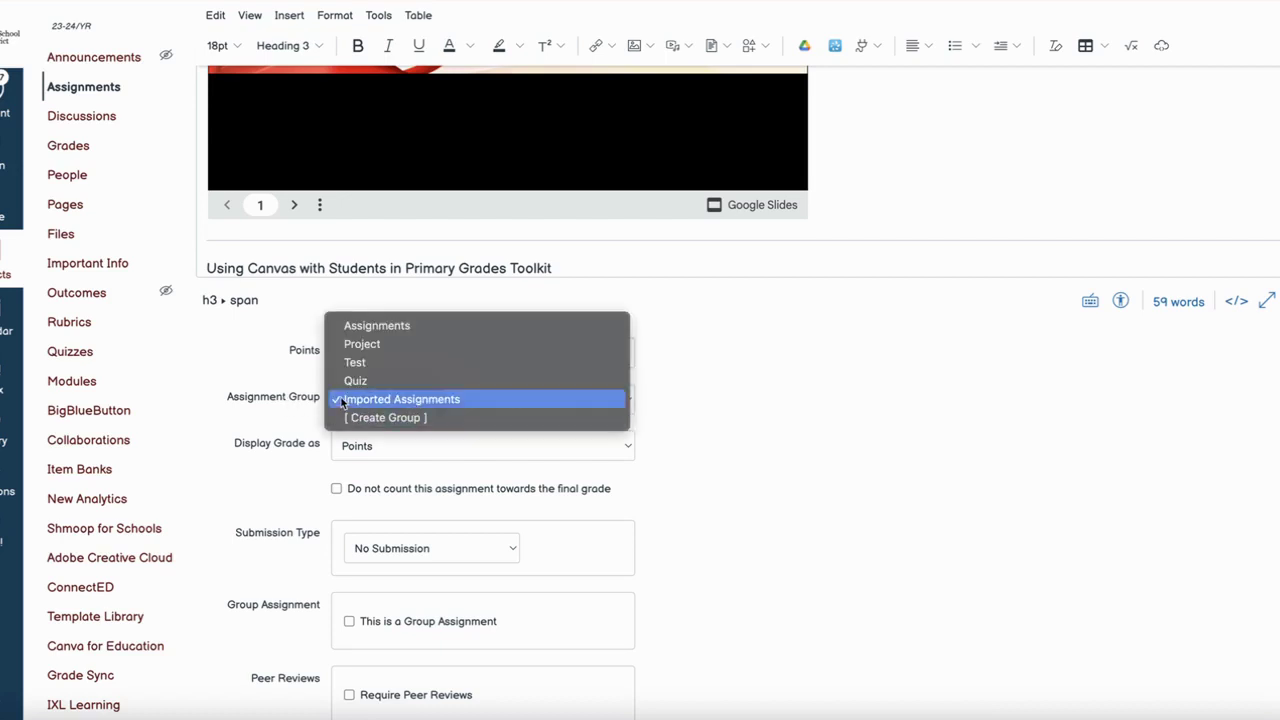
click(389, 326)
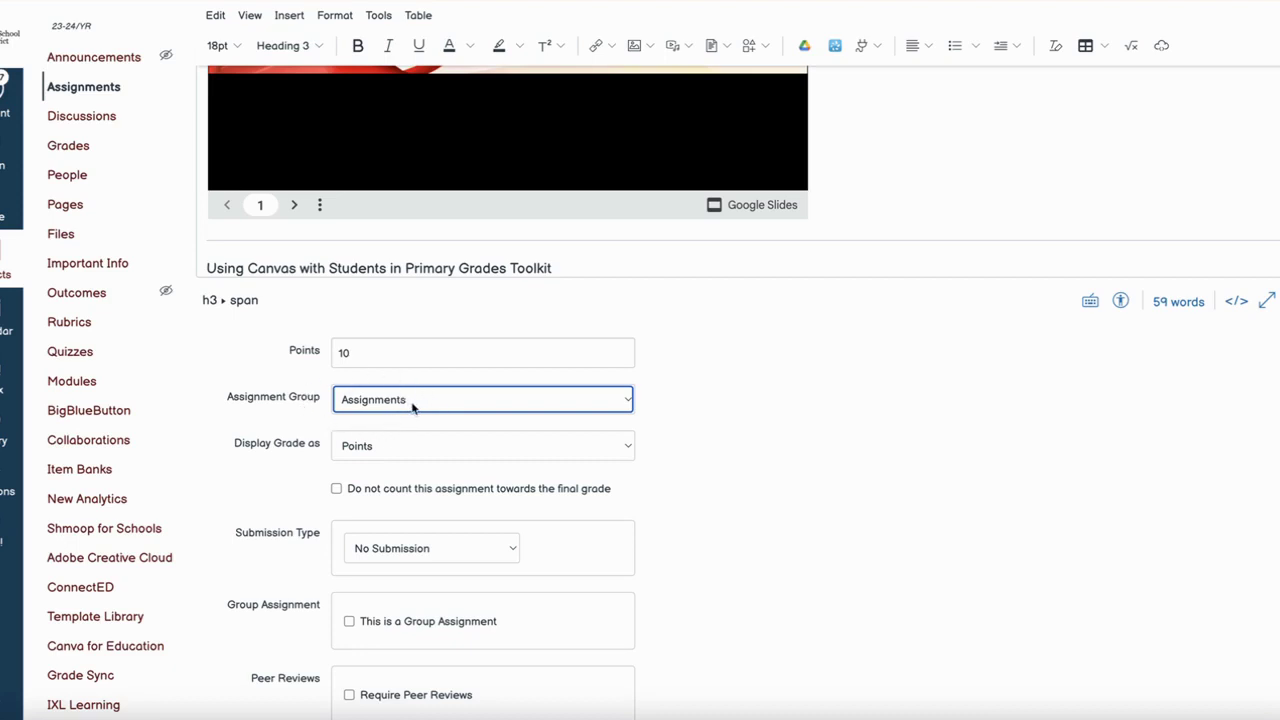
click(413, 407)
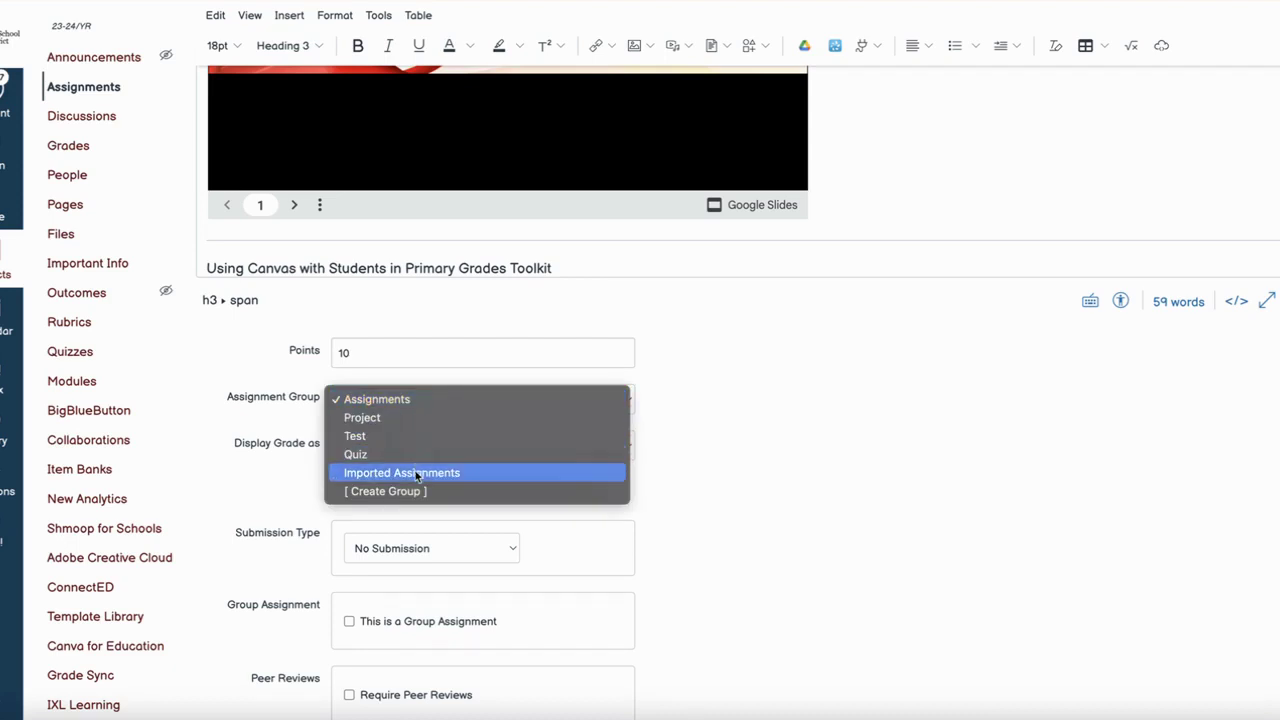
click(455, 397)
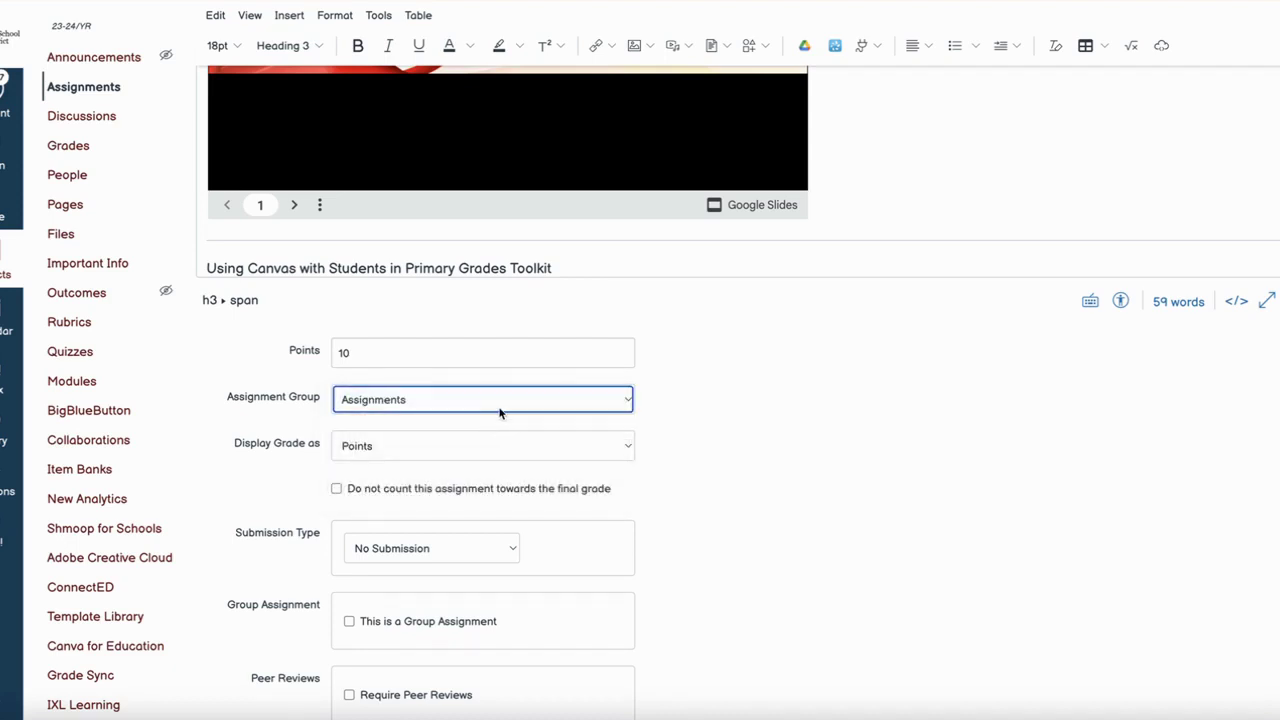
- Set the submission type to Online, allowing Text Entry and Media Recordings
scroll(500, 412, down, 3)
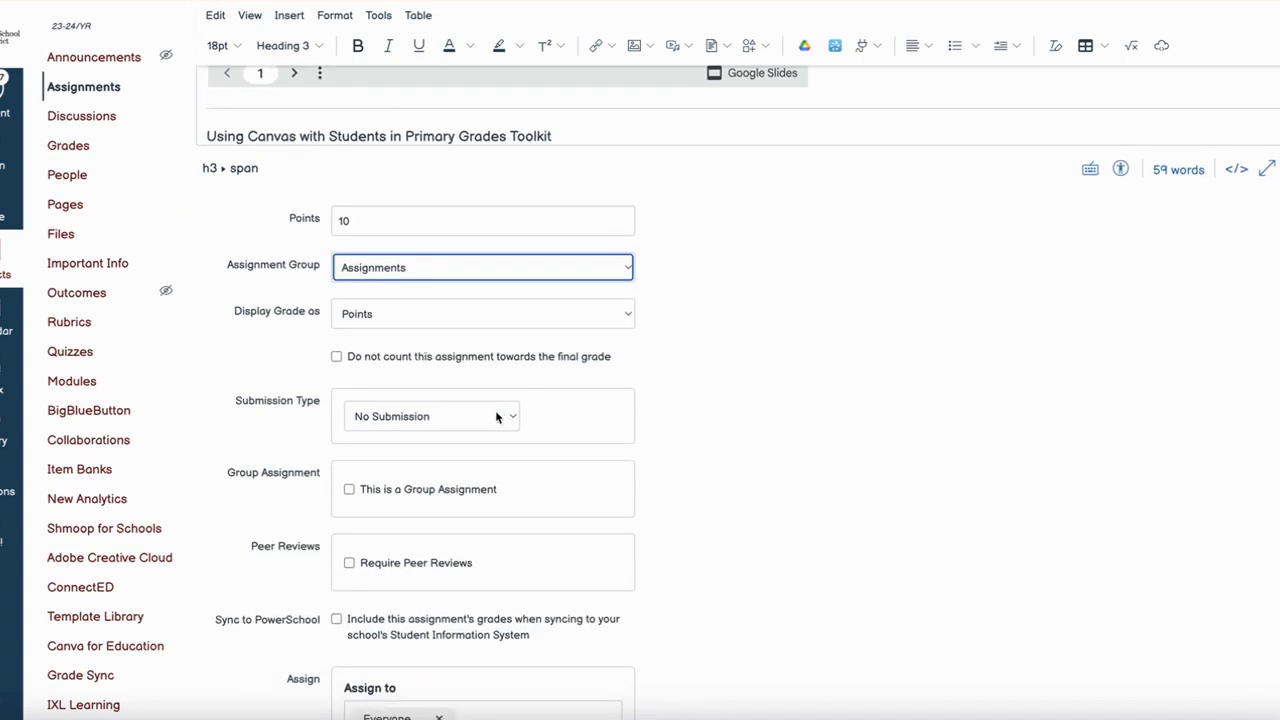
click(496, 417)
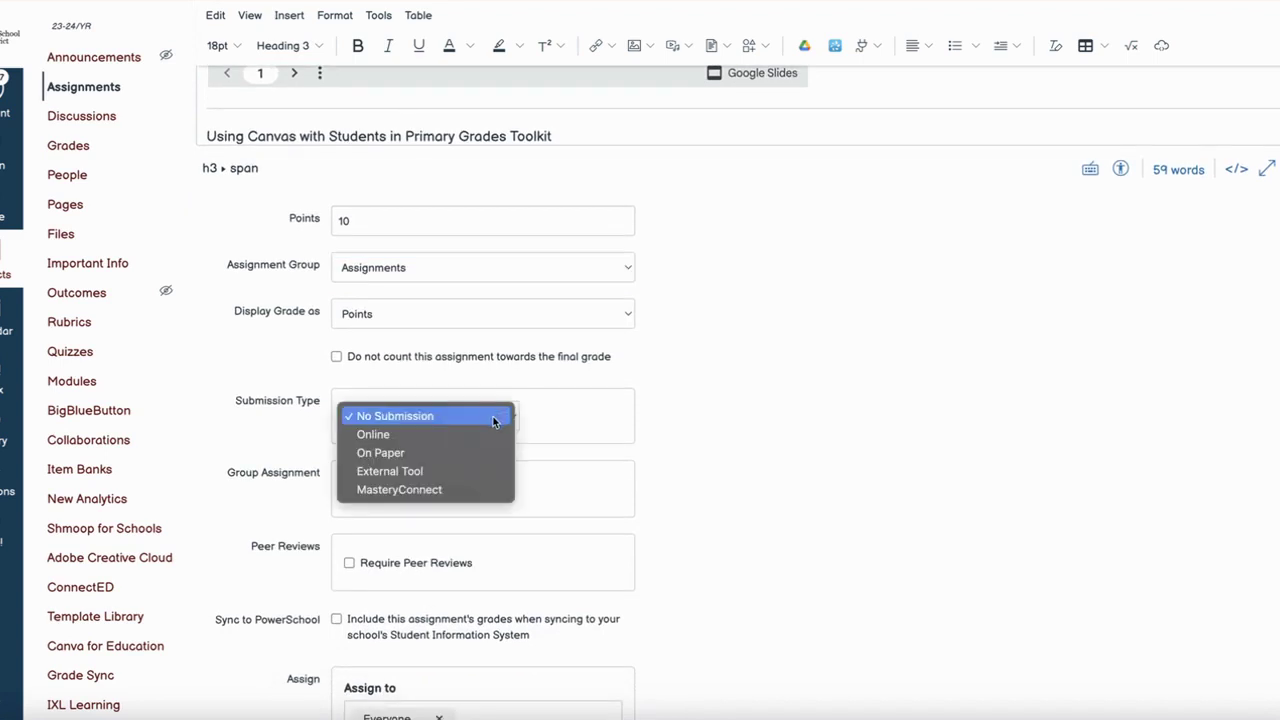
click(485, 433)
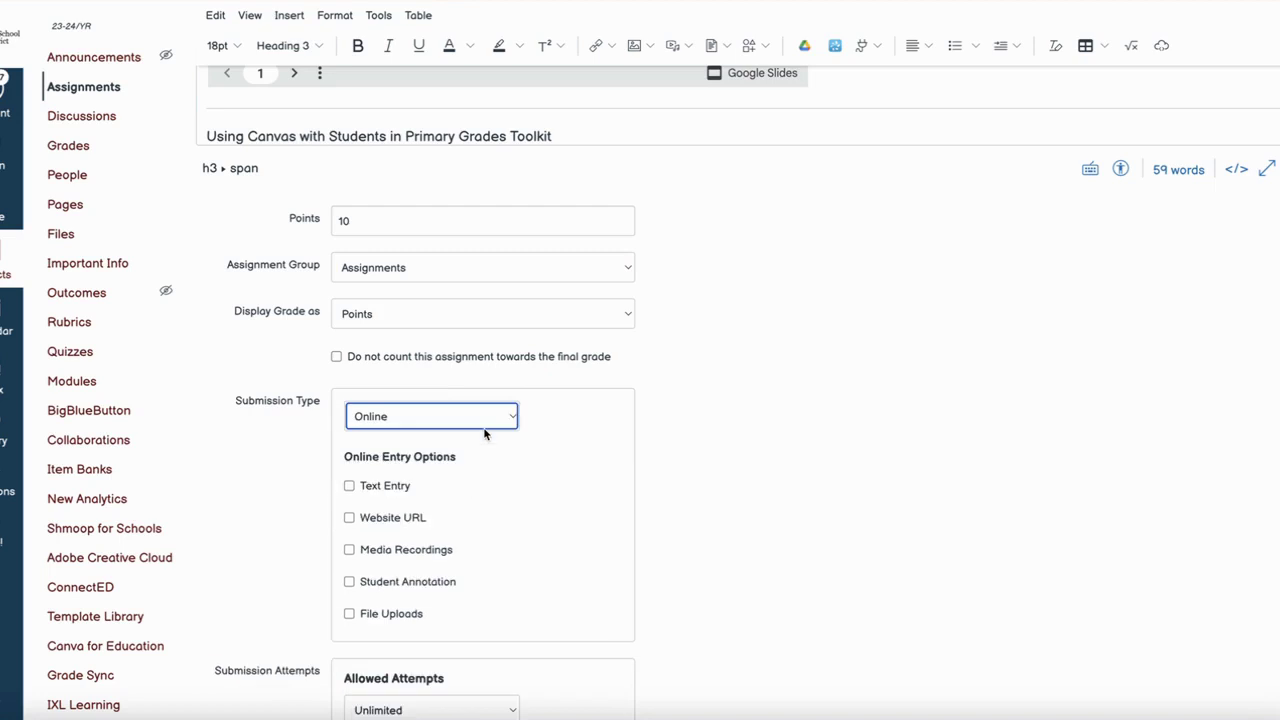
click(349, 487)
click(349, 549)
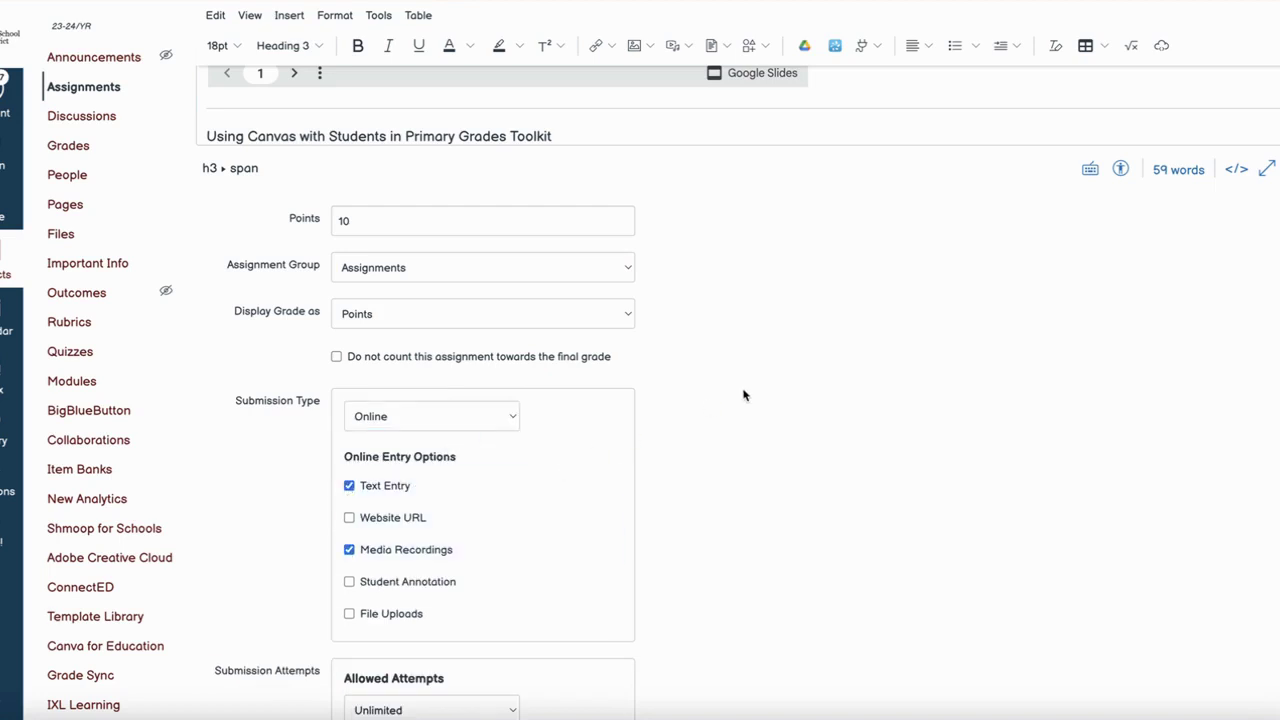
- Include the assignment's grades when syncing to PowerSchool
scroll(741, 397, down, 3)
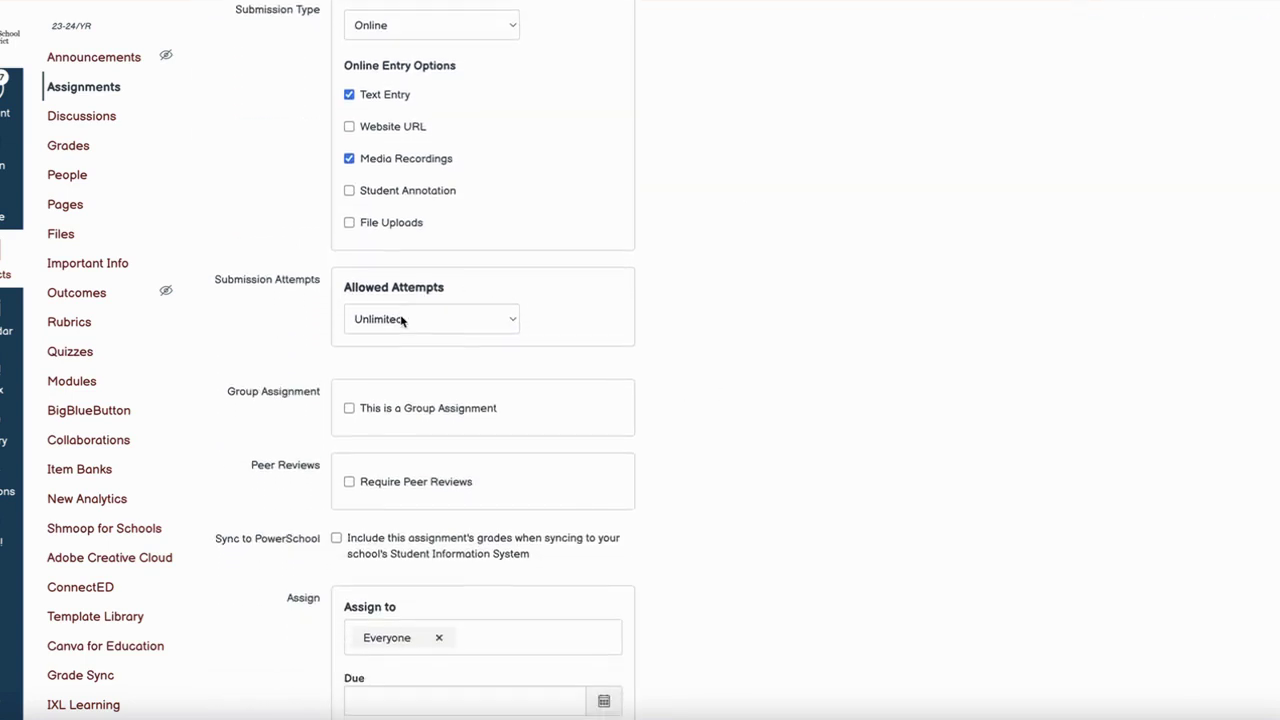
scroll(403, 323, down, 2)
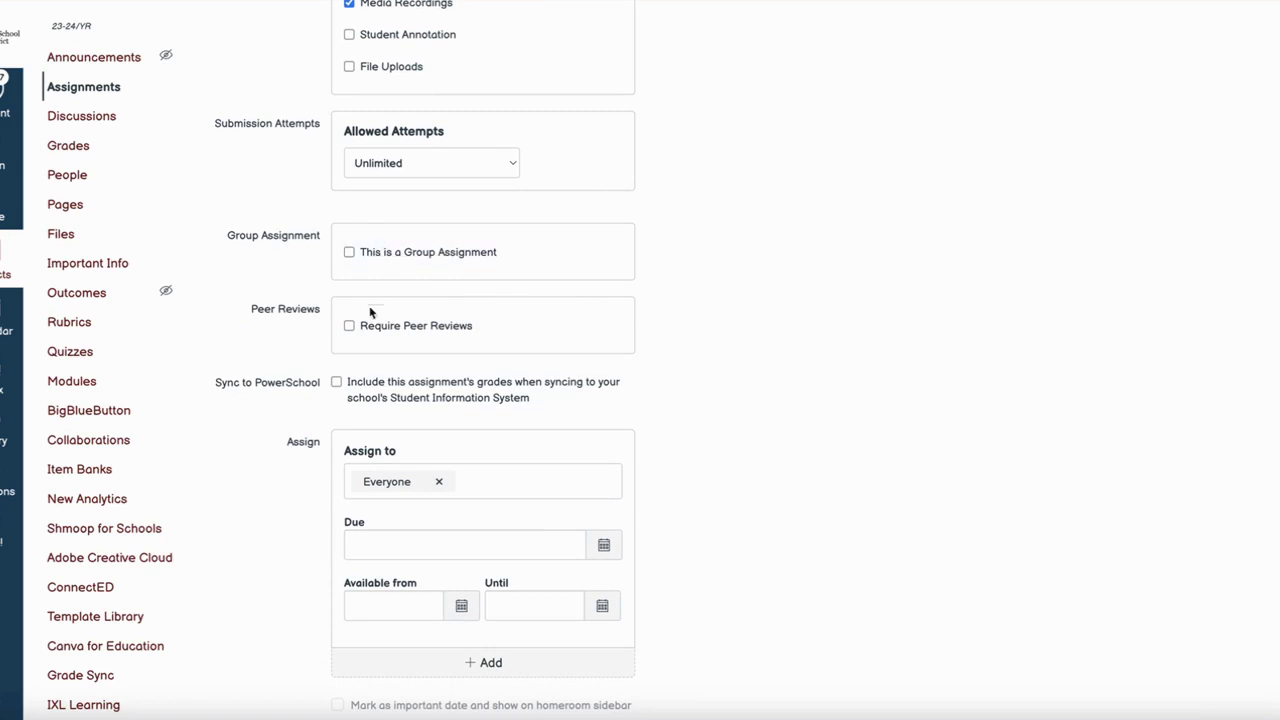
click(338, 384)
- Set the assignment's due date to Sep 25, 2023 and save the assignment
click(605, 546)
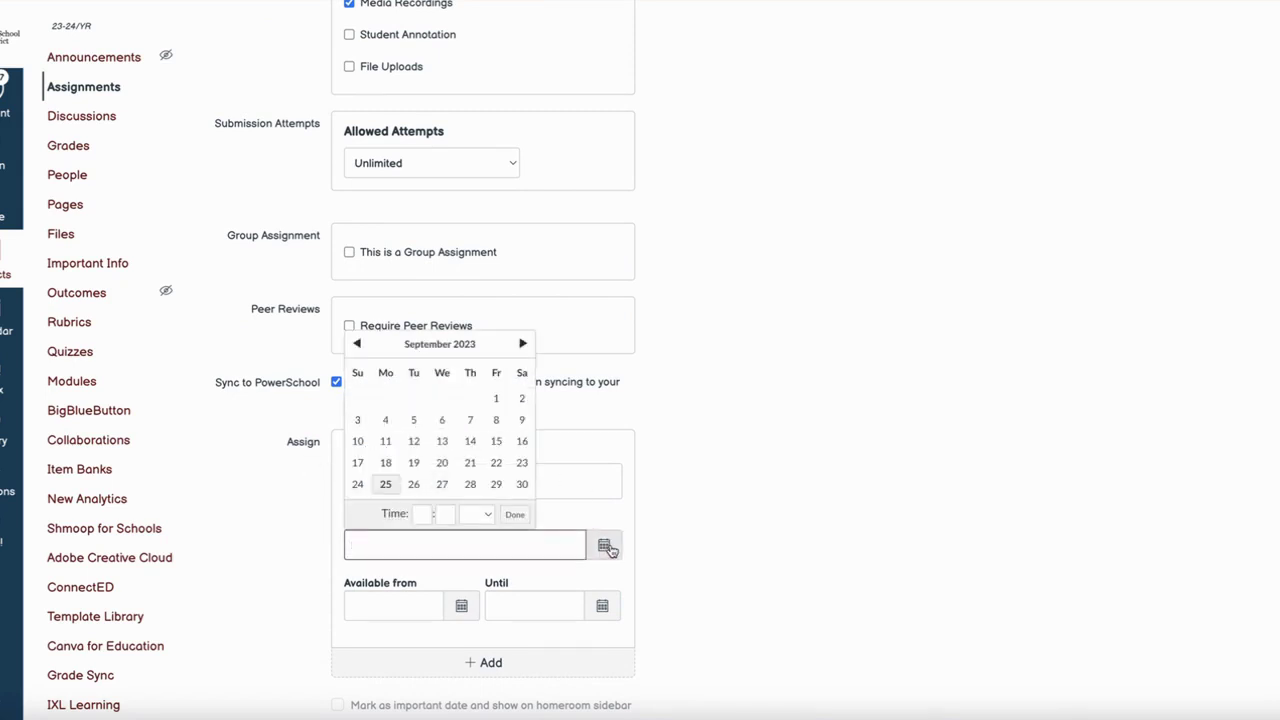
click(386, 485)
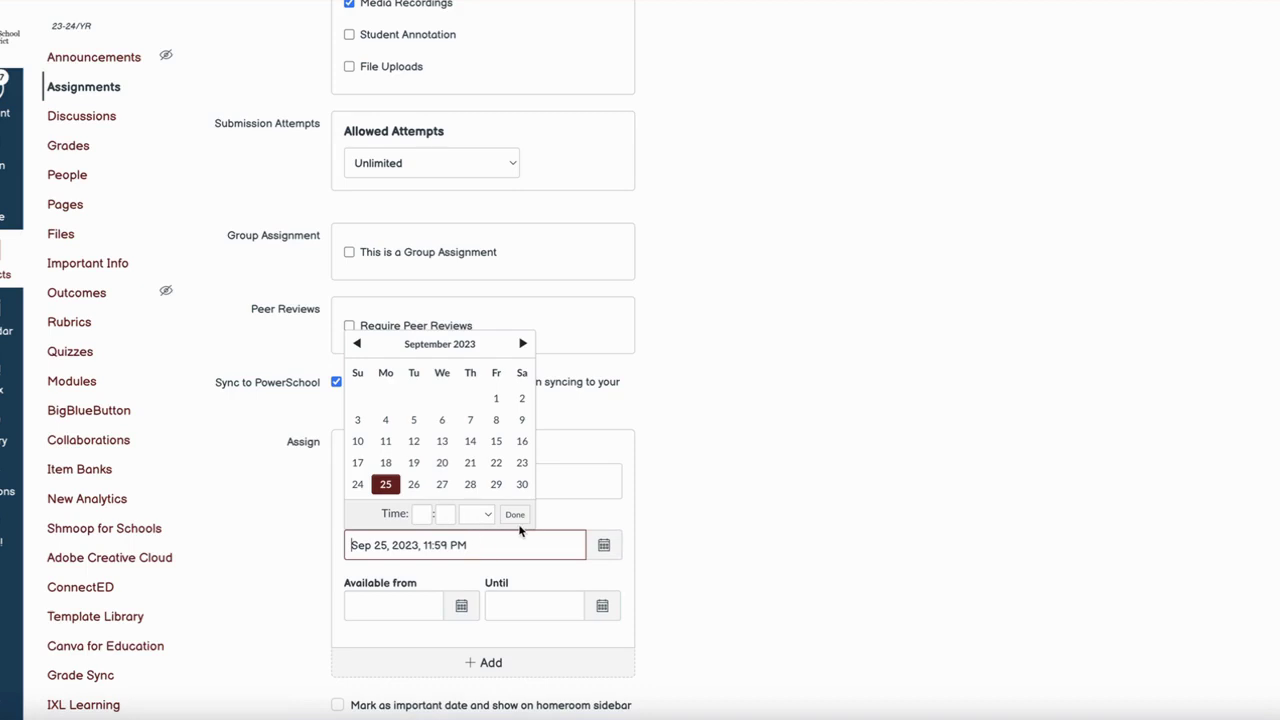
scroll(538, 533, down, 2)
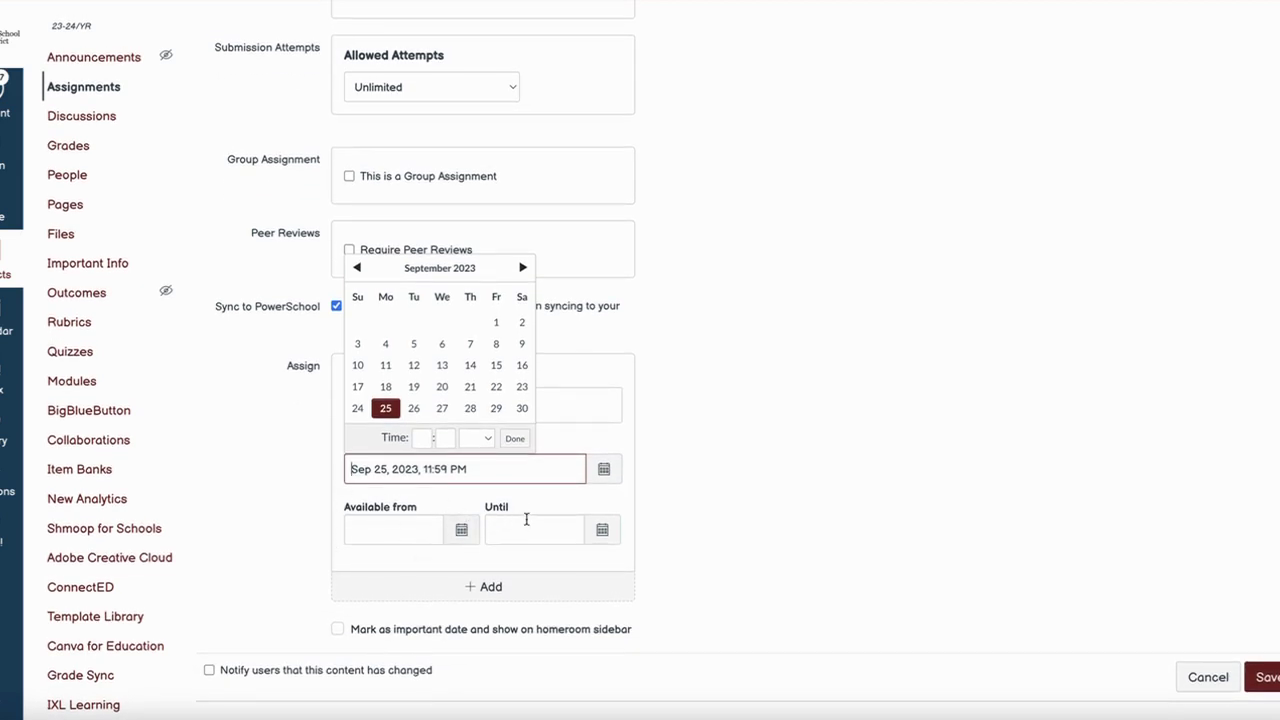
click(746, 457)
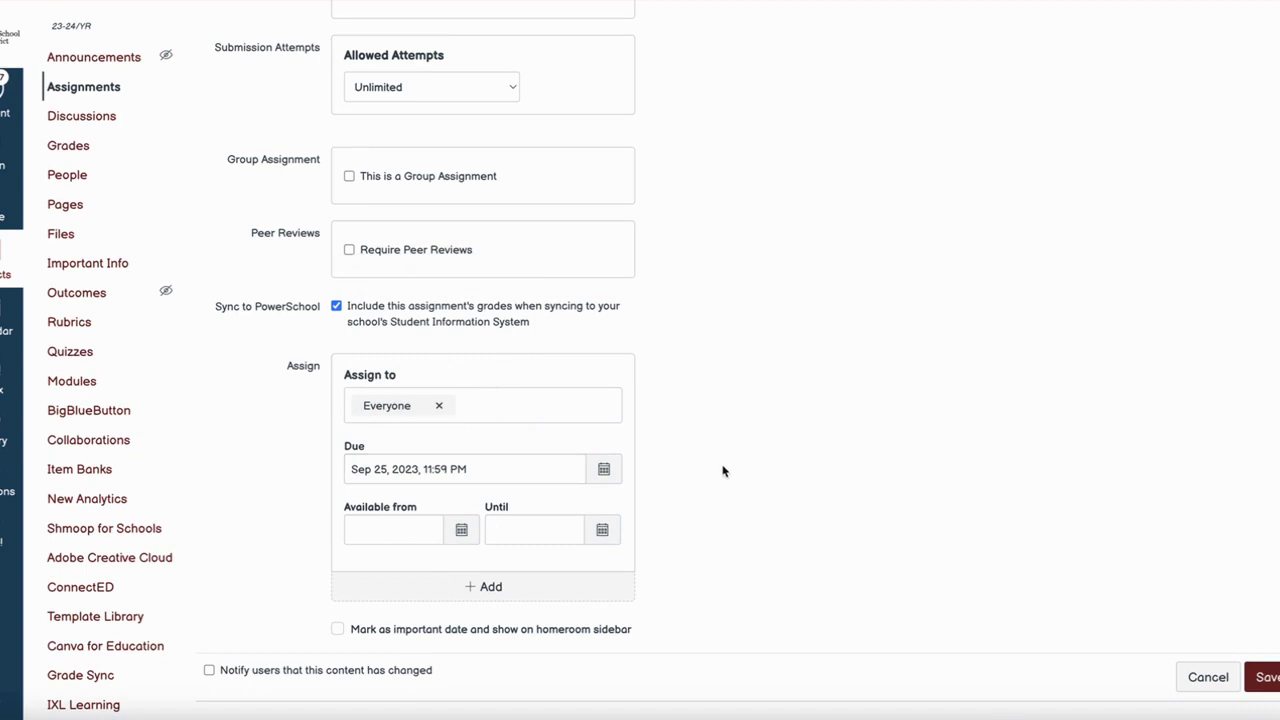
click(1269, 678)
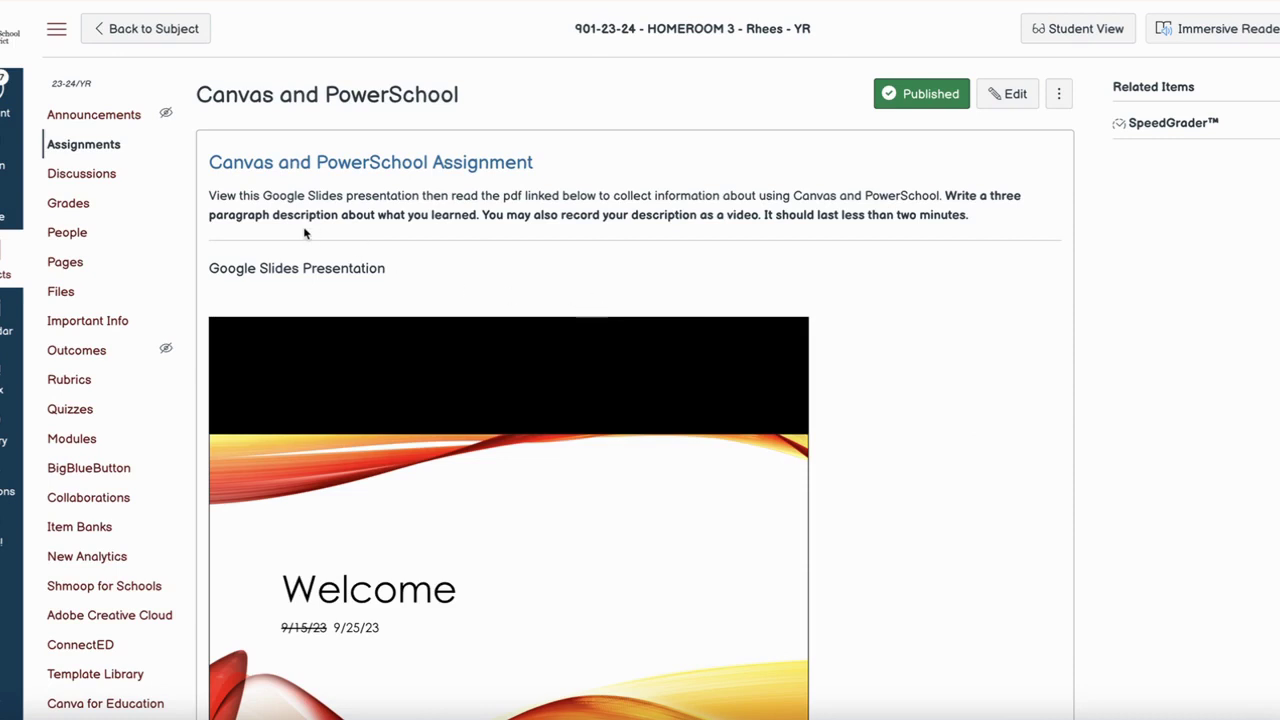
- Open the homeroom's gradebook and filter it by "power" to show only the Canvas and PowerSchool assignment
click(84, 207)
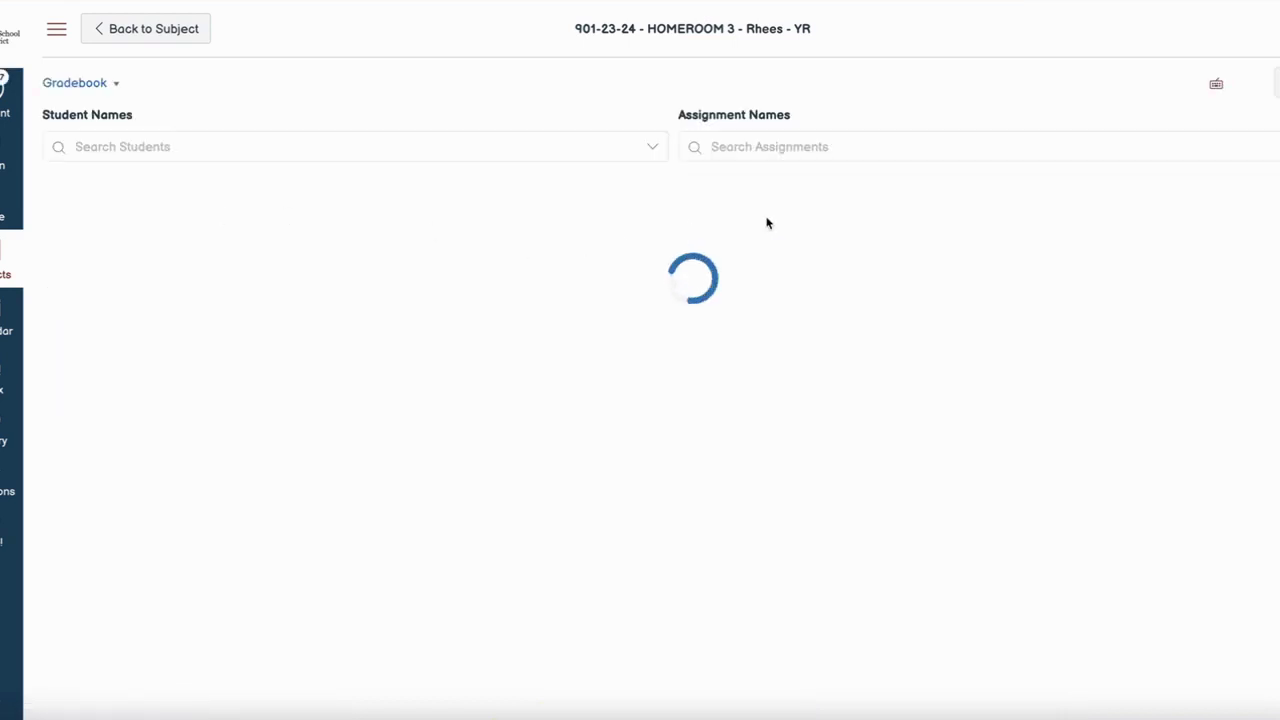
click(820, 145)
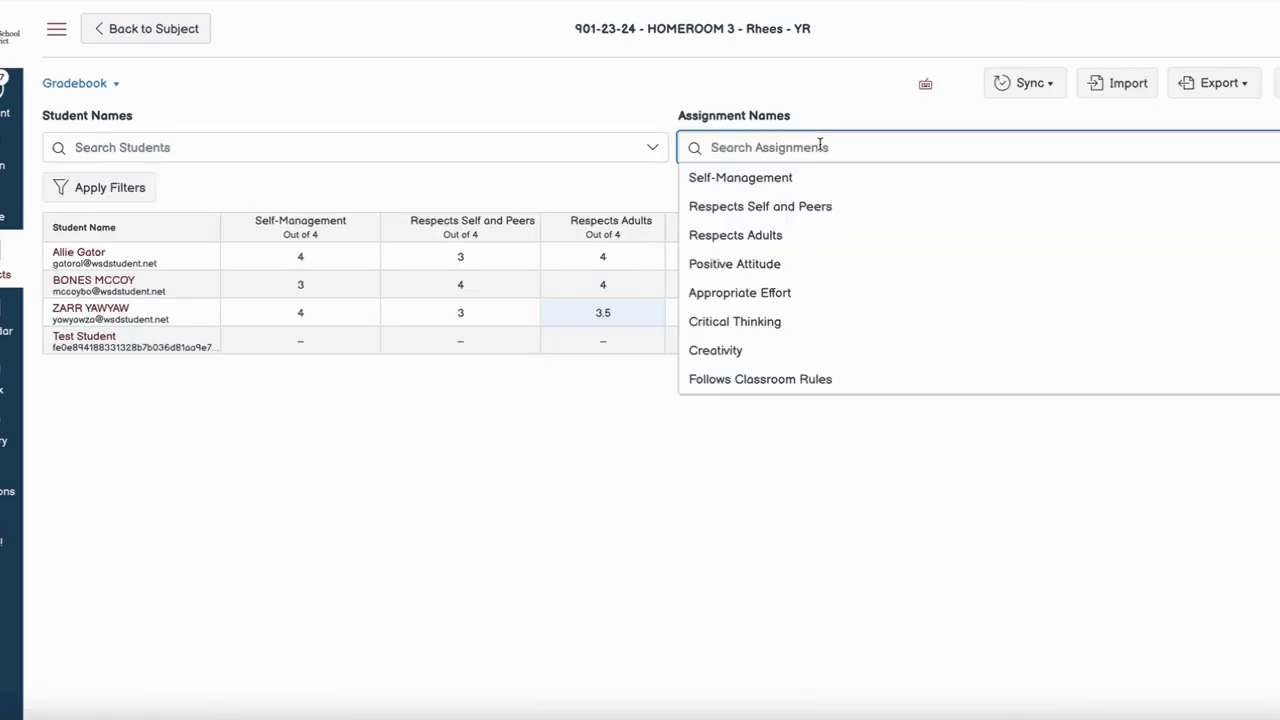
text(power)
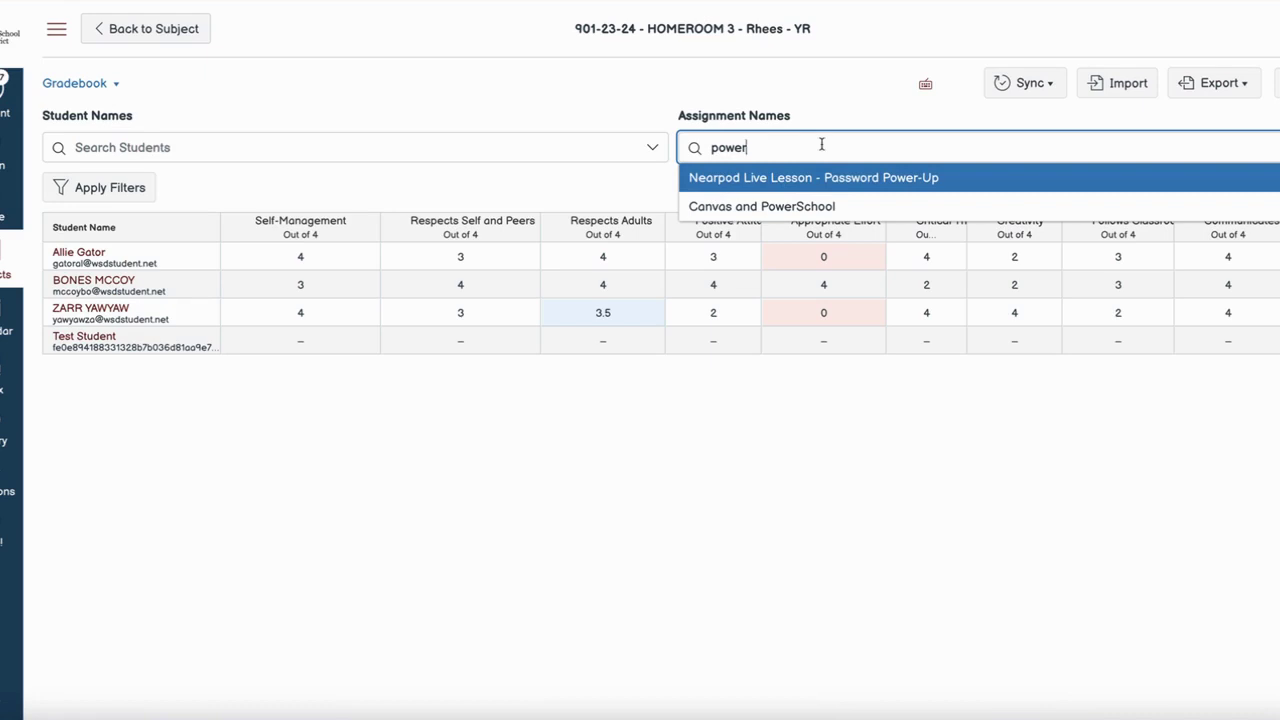
click(778, 206)
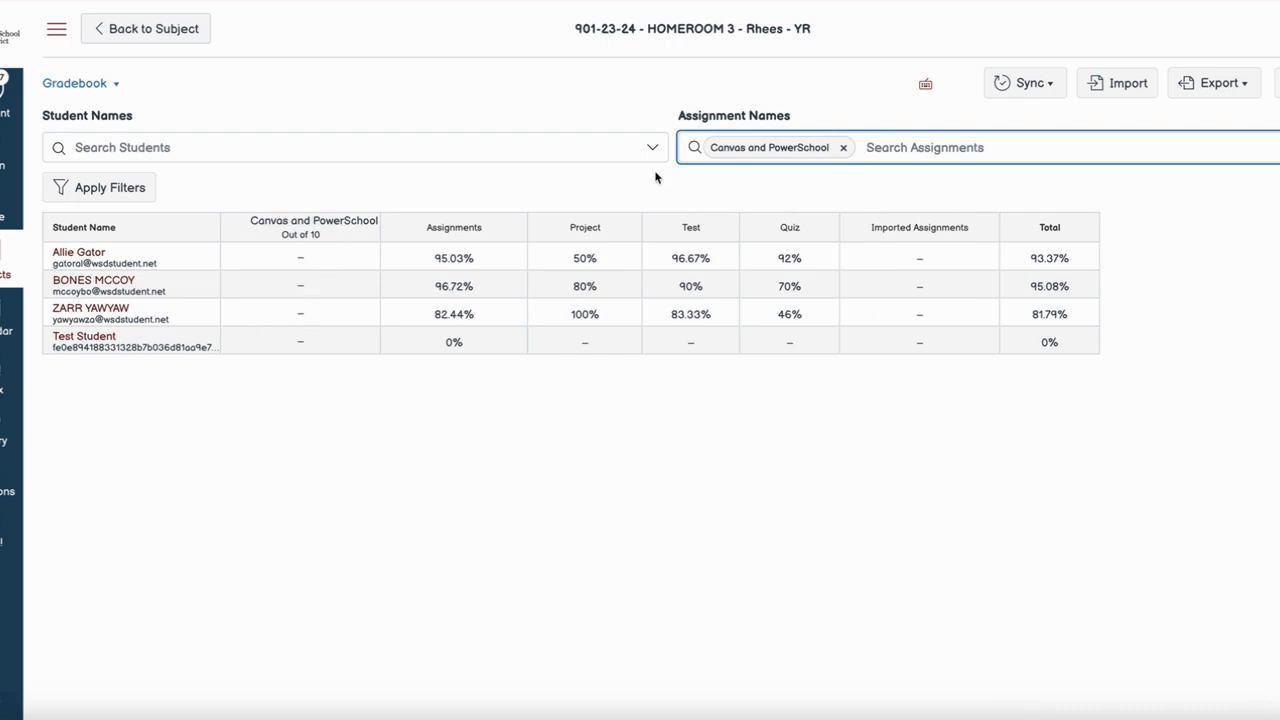
- Check the late policies in the gradebook settings and leave them without applying changes
click(1270, 84)
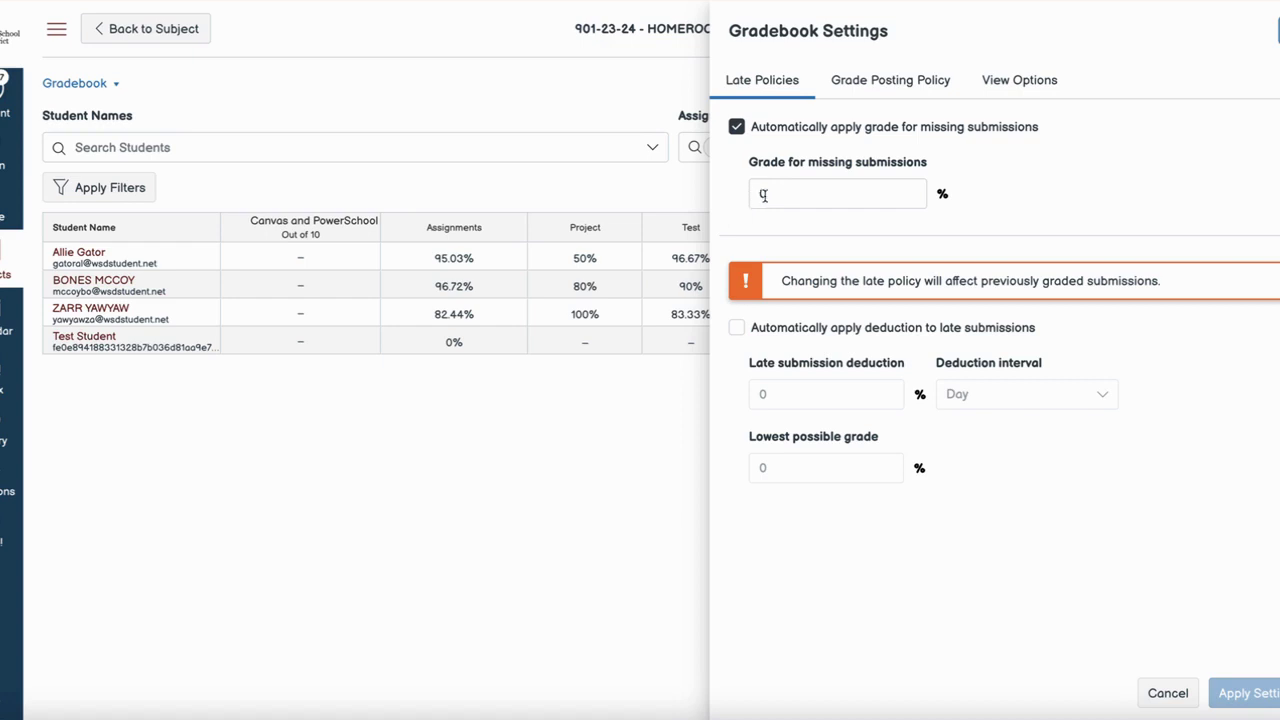
click(1155, 692)
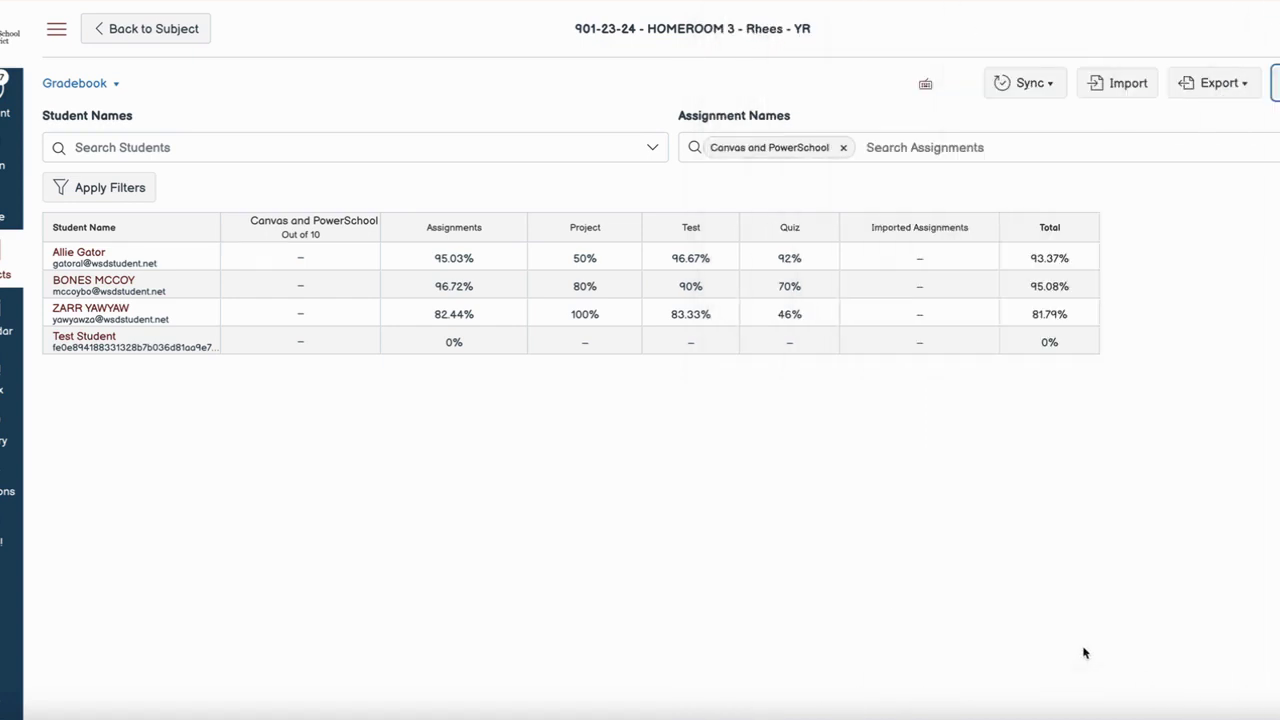
- Enter Canvas and PowerSchool grades of 10, 9.5 and 4 for the first, second and third students
click(301, 258)
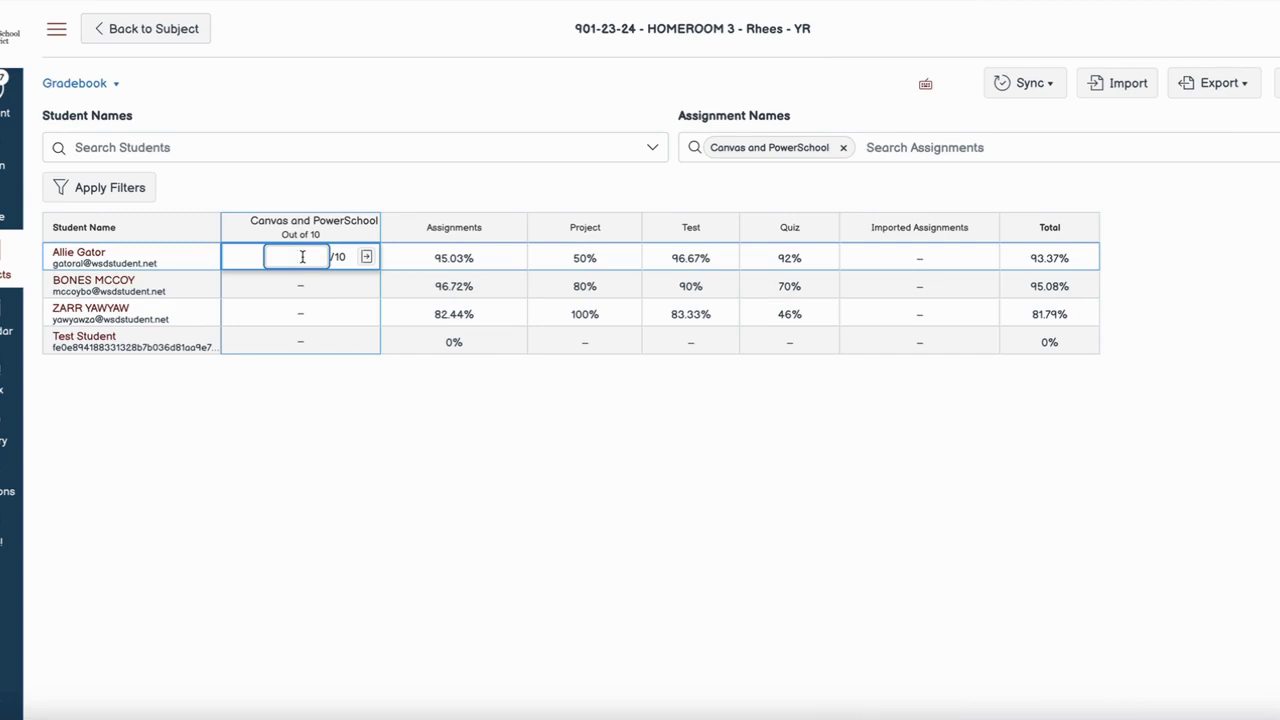
text(10)
key(Return)
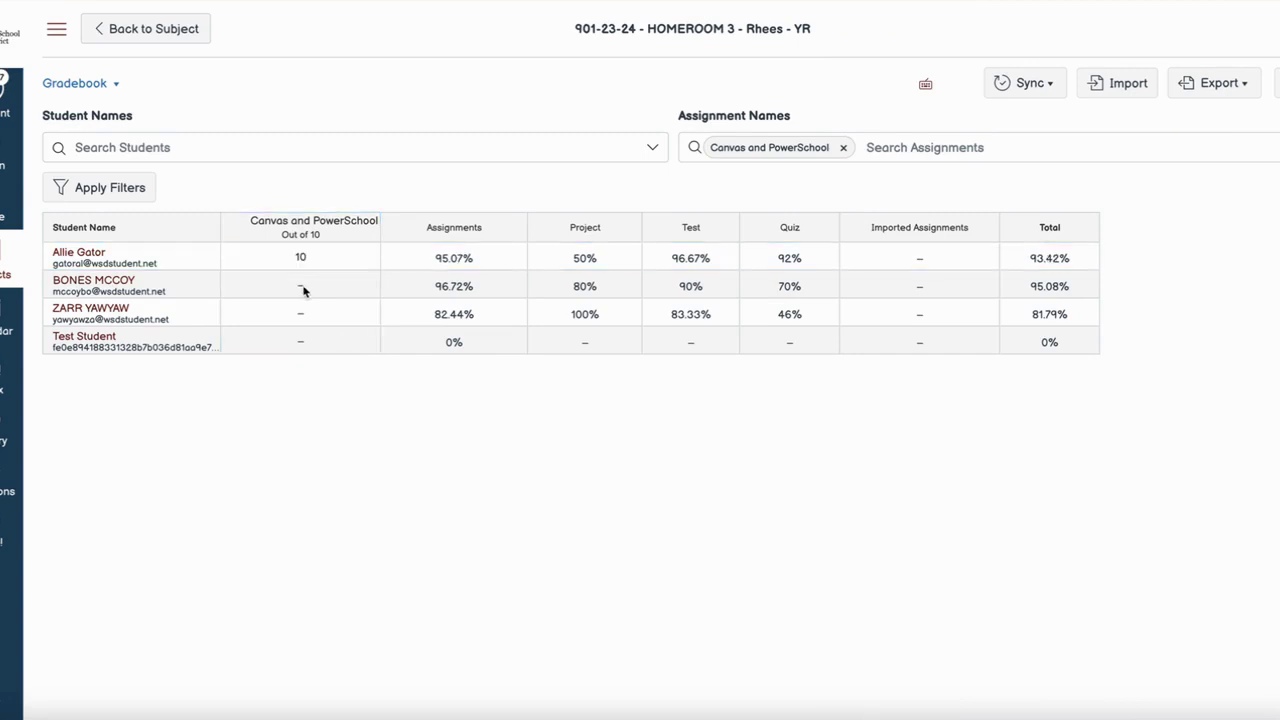
click(292, 293)
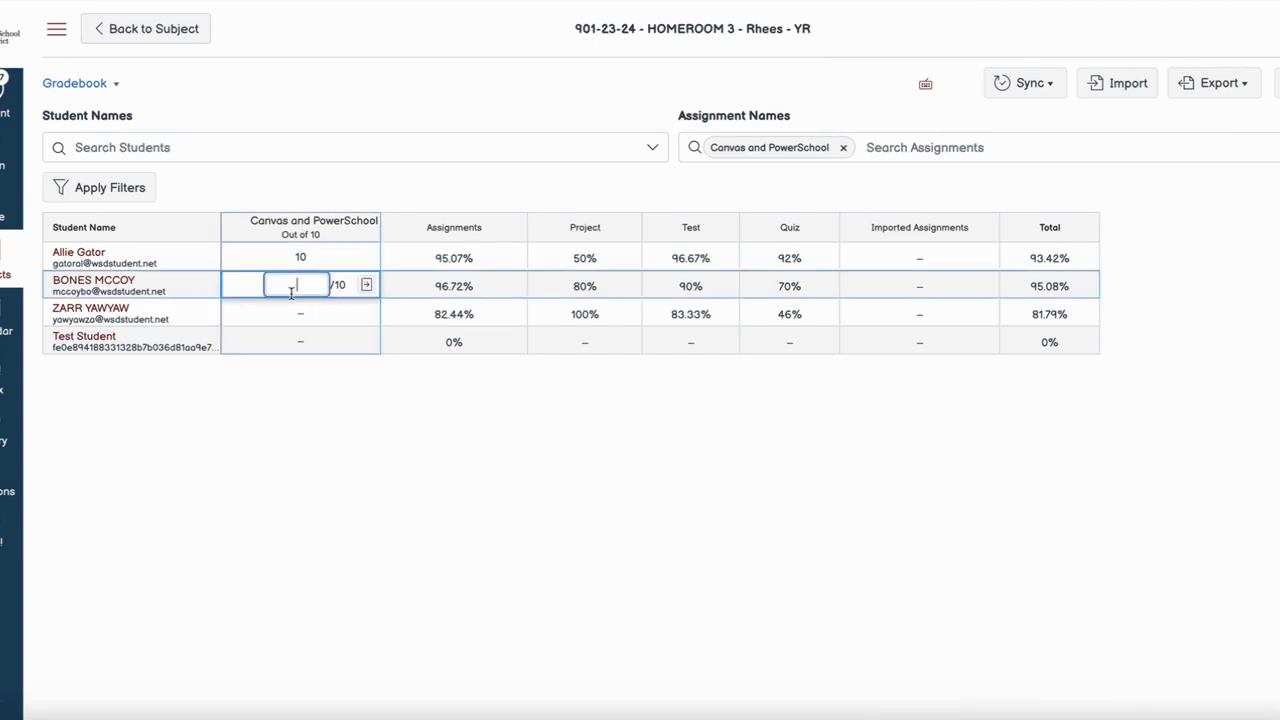
text(9.5)
click(303, 322)
click(301, 317)
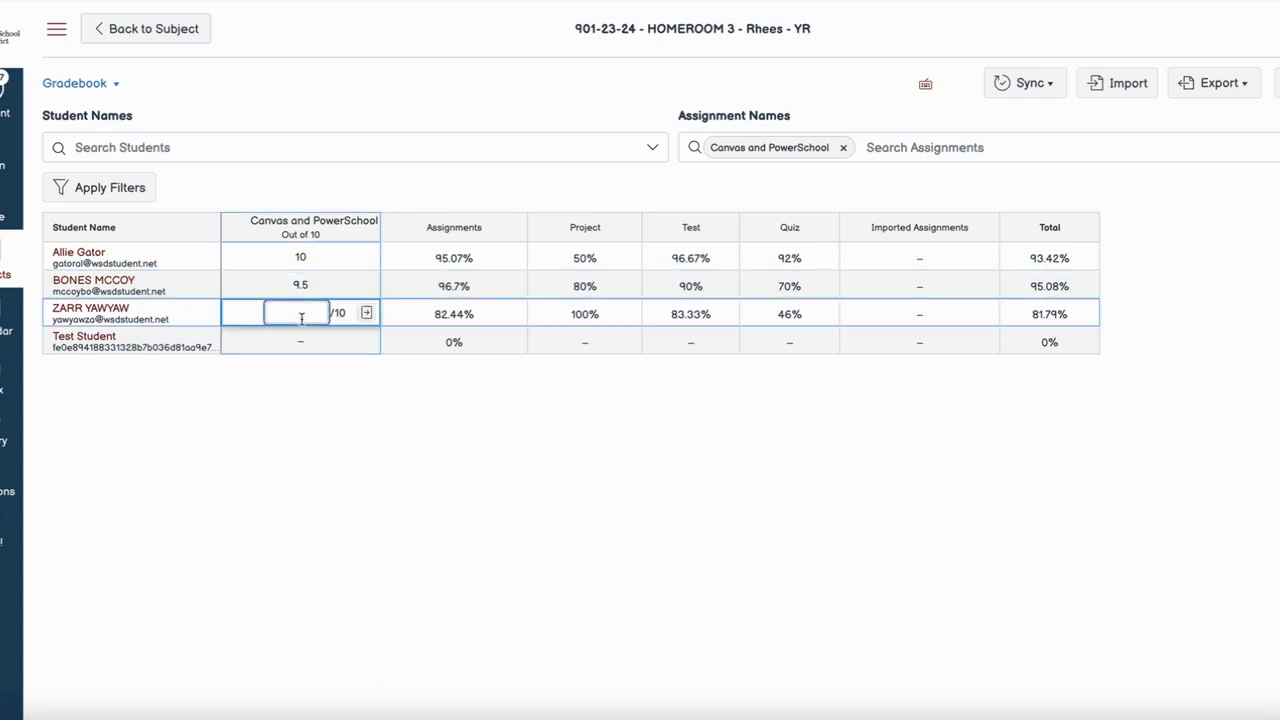
text(4)
click(386, 408)
- Check the status options in the third student's grade details for Canvas and PowerSchool, and close the details without changes
click(337, 317)
click(366, 313)
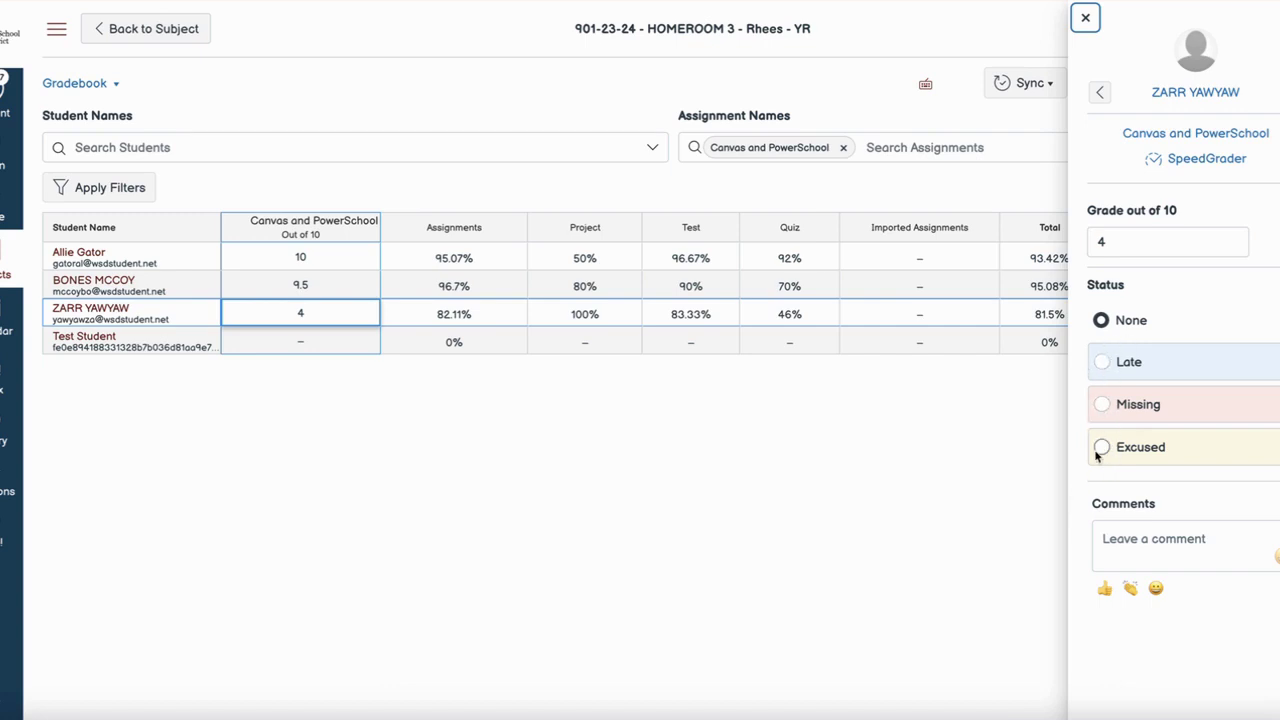
click(929, 489)
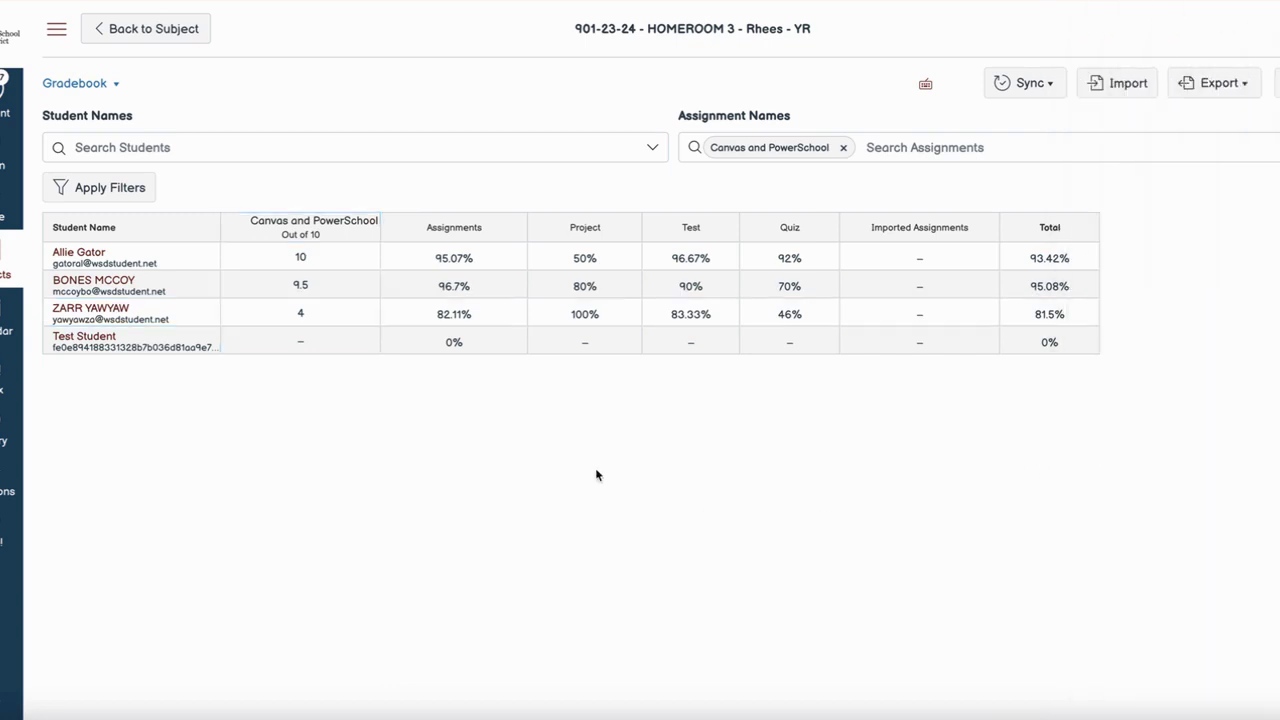
- Start a grade sync to the SIS and select only the Canvas and PowerSchool assignment for syncing
click(1055, 86)
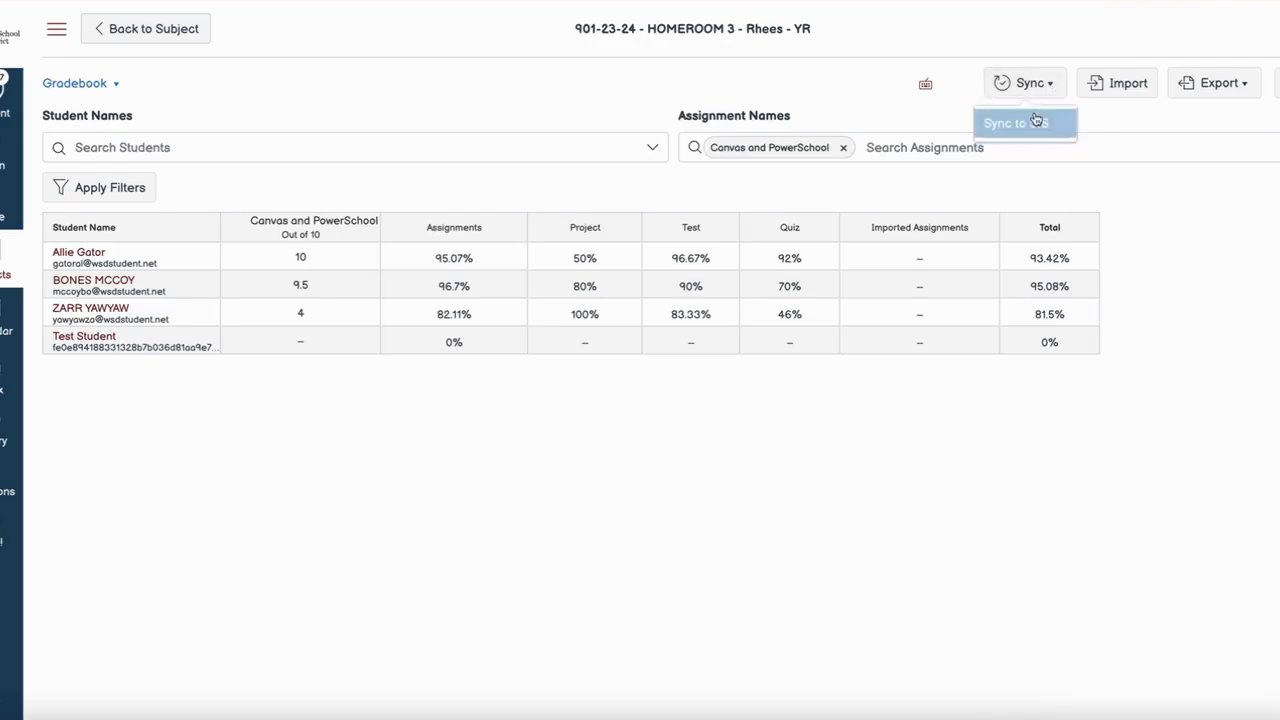
click(1035, 122)
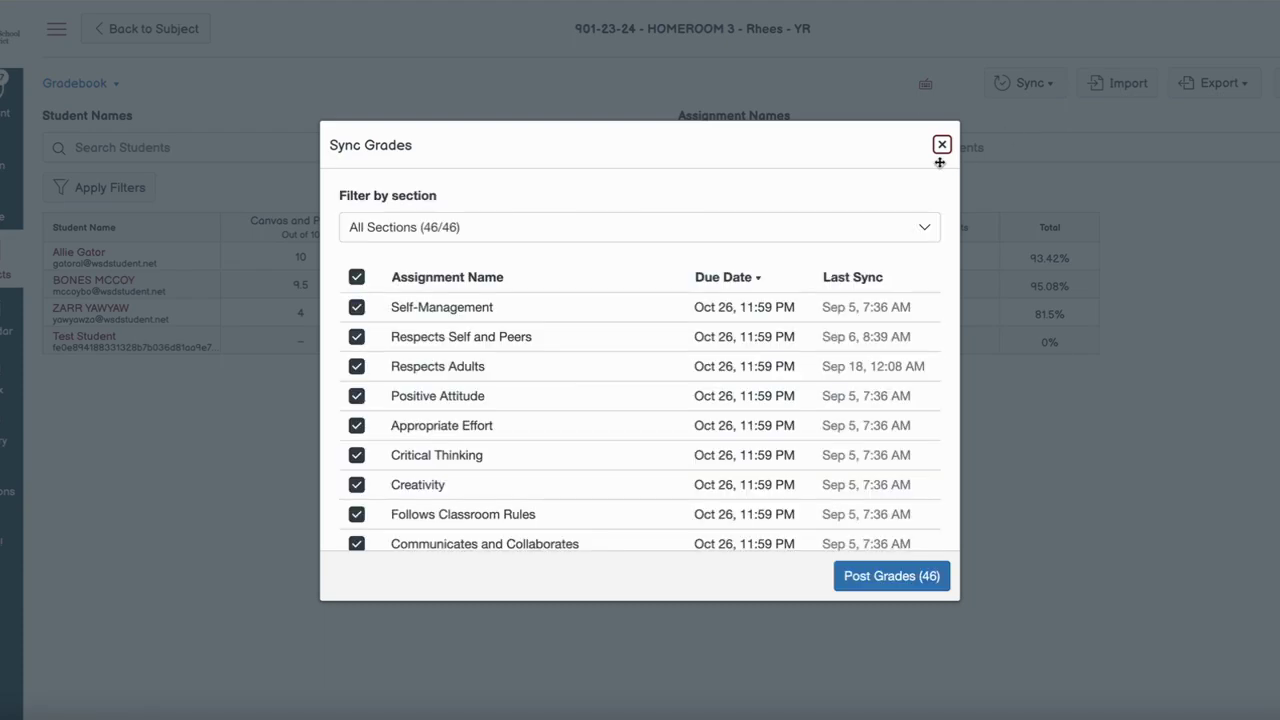
scroll(483, 343, down, 20)
scroll(483, 343, up, 20)
click(356, 276)
scroll(487, 295, down, 6)
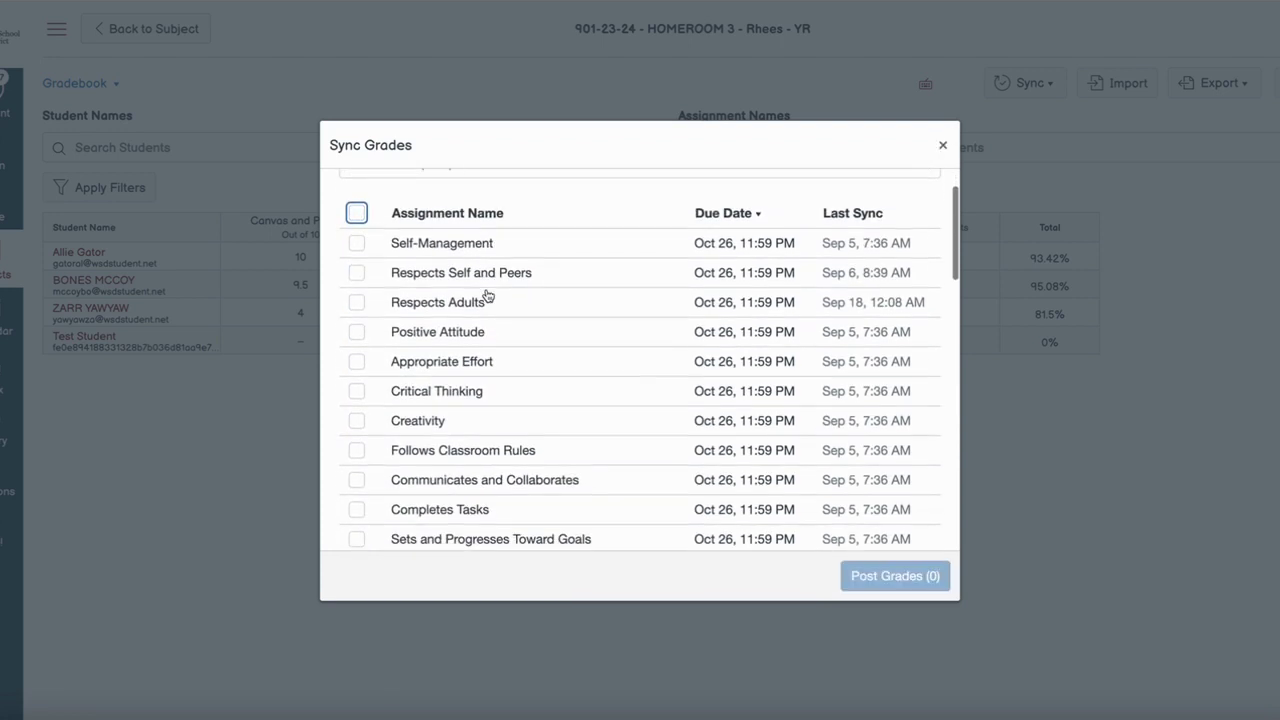
scroll(487, 295, down, 5)
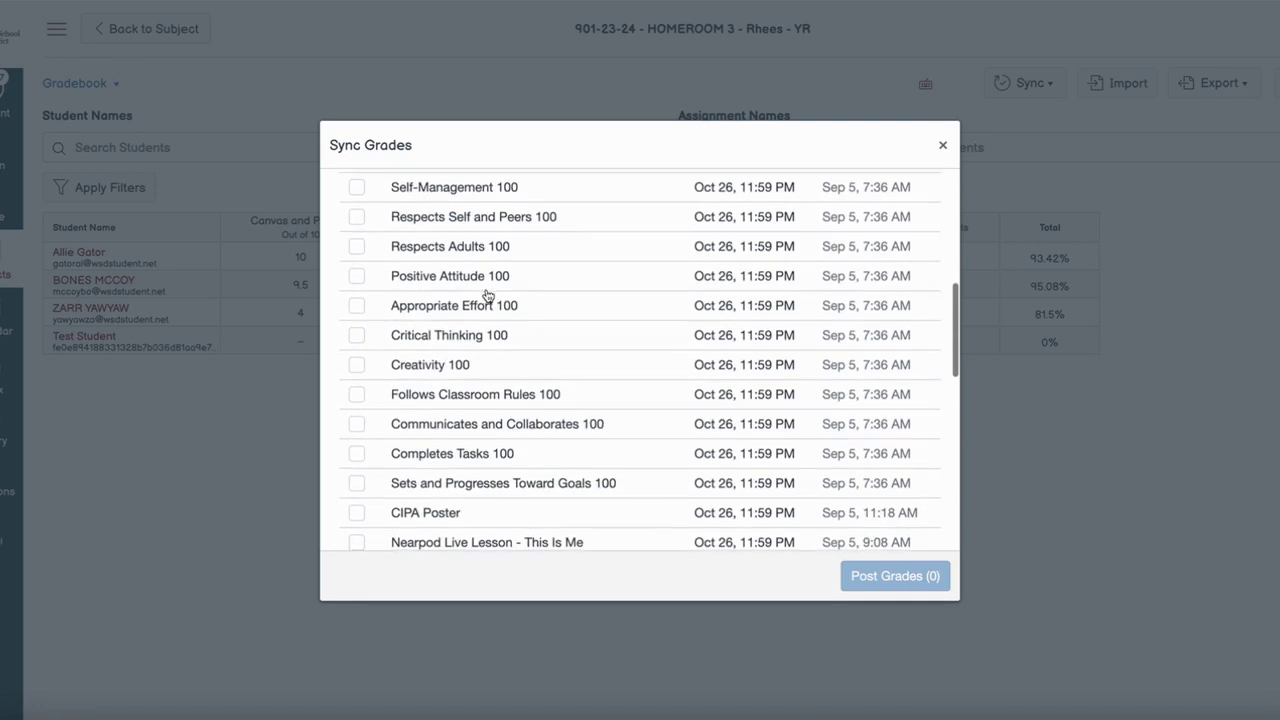
scroll(487, 295, down, 1)
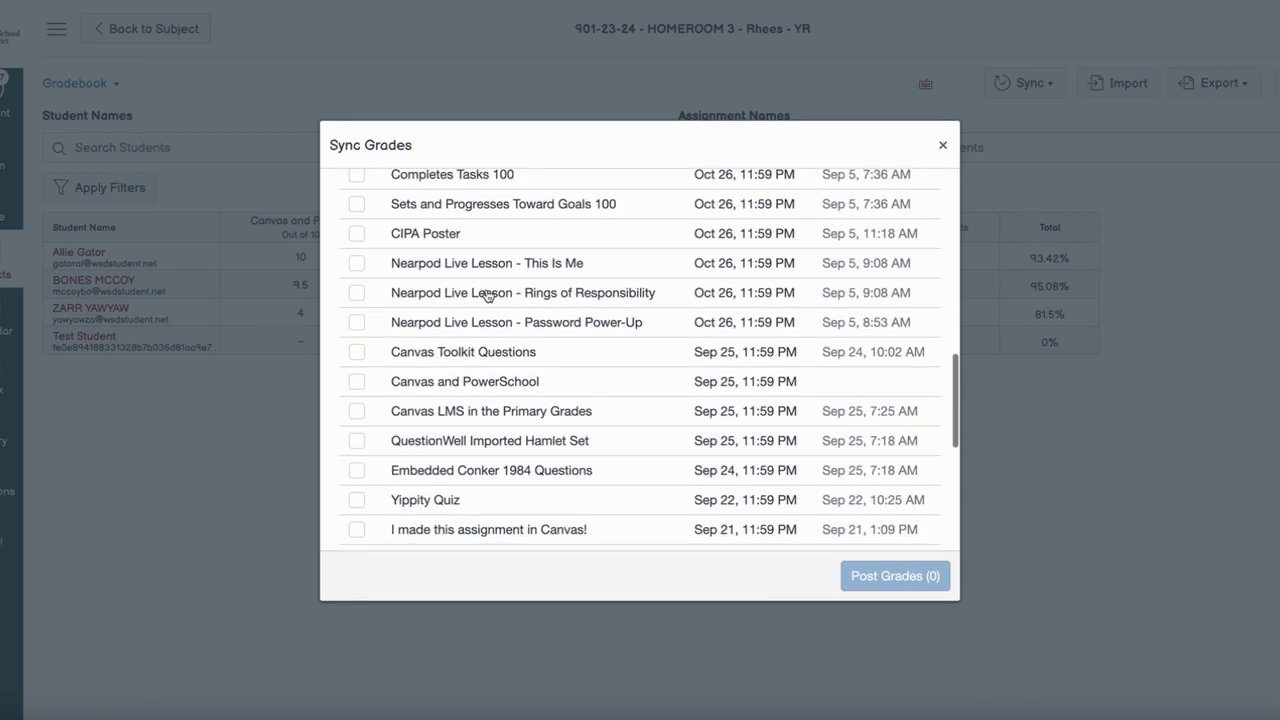
click(357, 381)
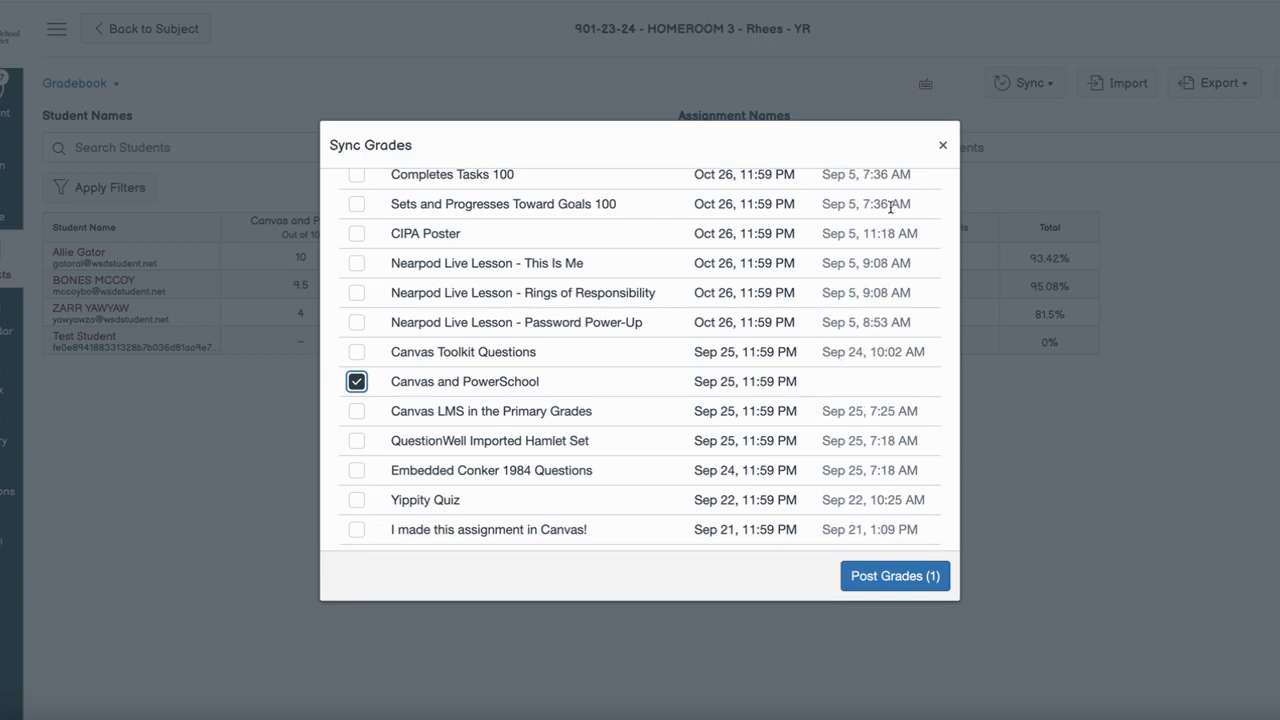
- Post the grades of the selected Canvas and PowerSchool assignment to the SIS
scroll(890, 207, down, 4)
scroll(890, 207, up, 4)
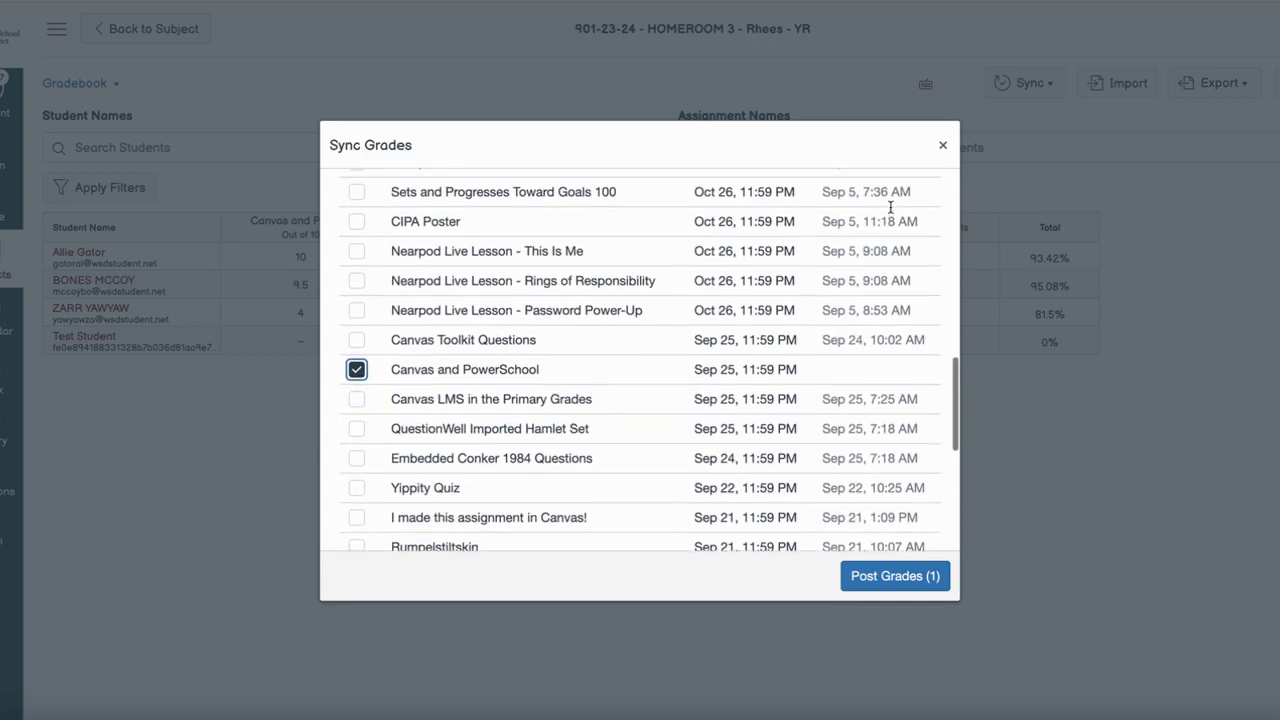
scroll(890, 207, up, 1)
scroll(866, 335, up, 3)
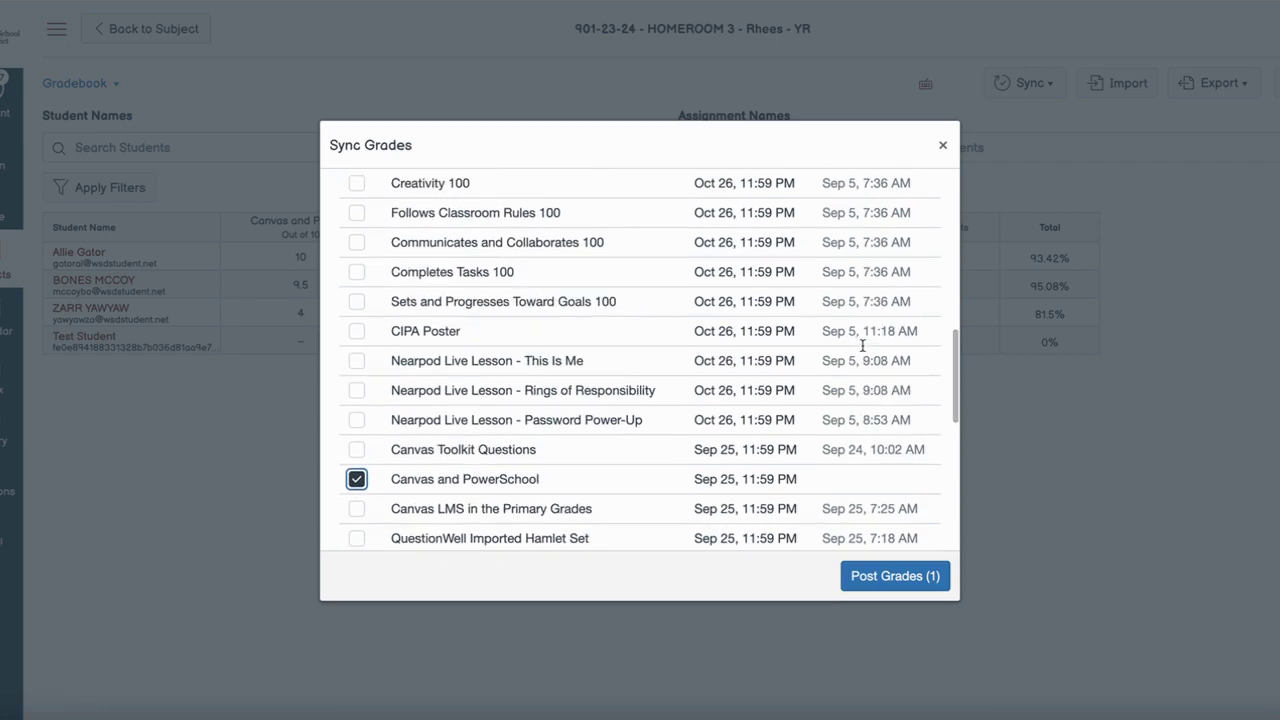
scroll(862, 340, down, 5)
scroll(860, 330, up, 5)
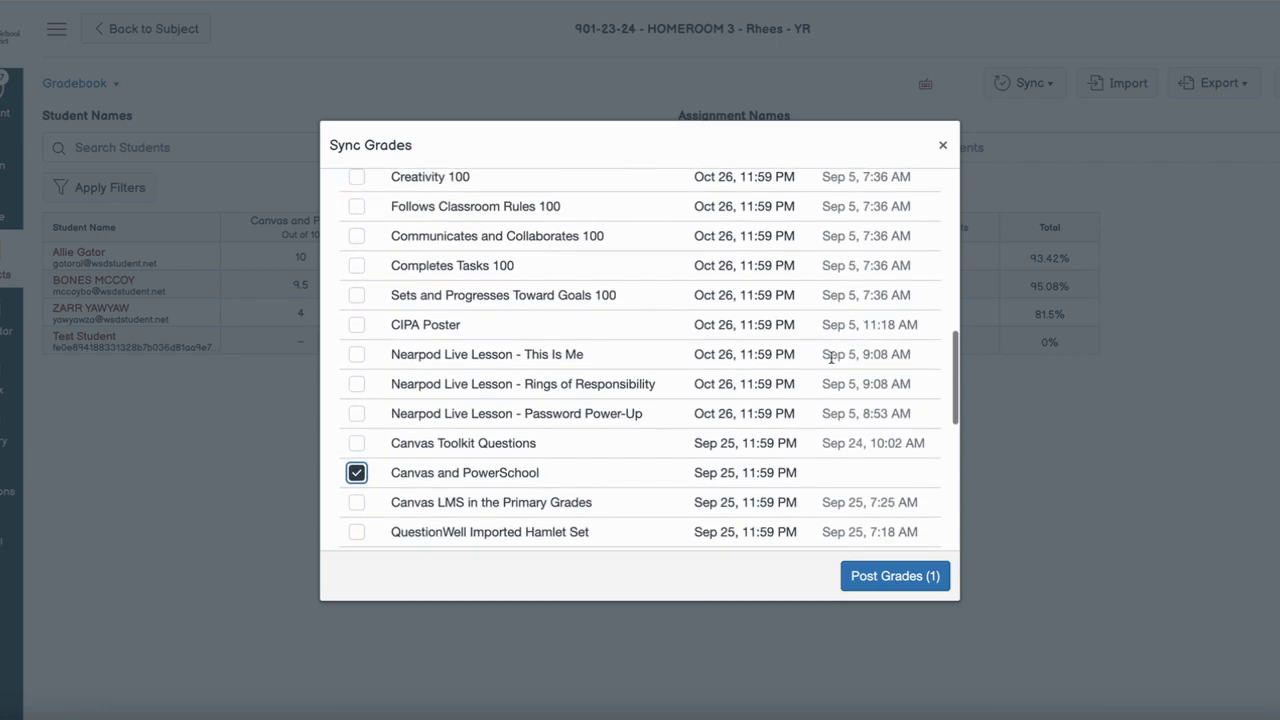
click(897, 576)
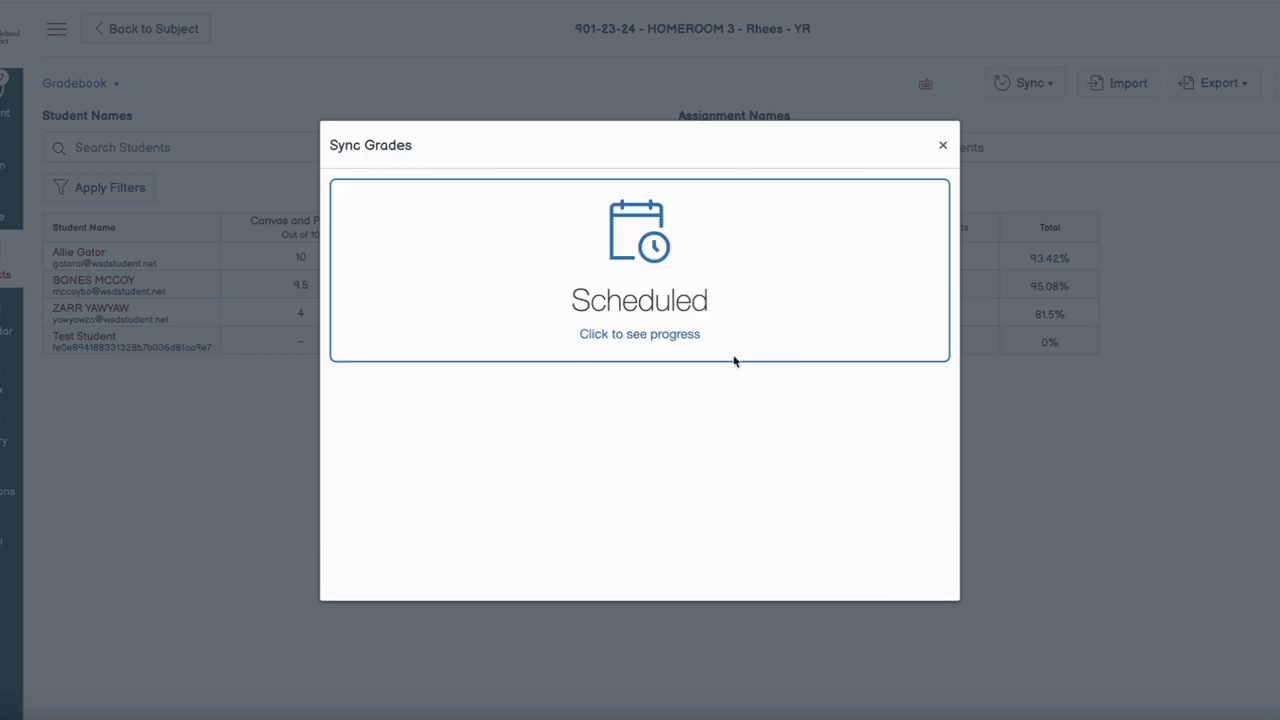
- View the progress of the grade sync, check the sync utilities and return to the sync history
click(684, 336)
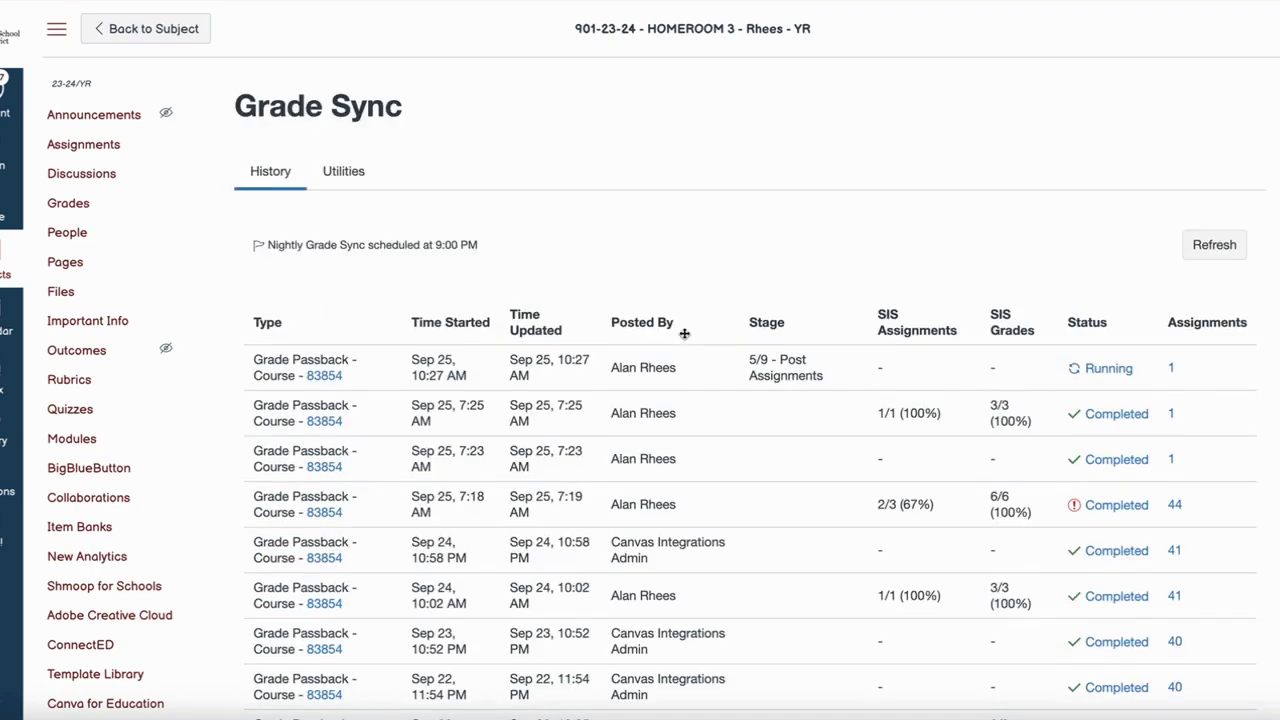
click(355, 180)
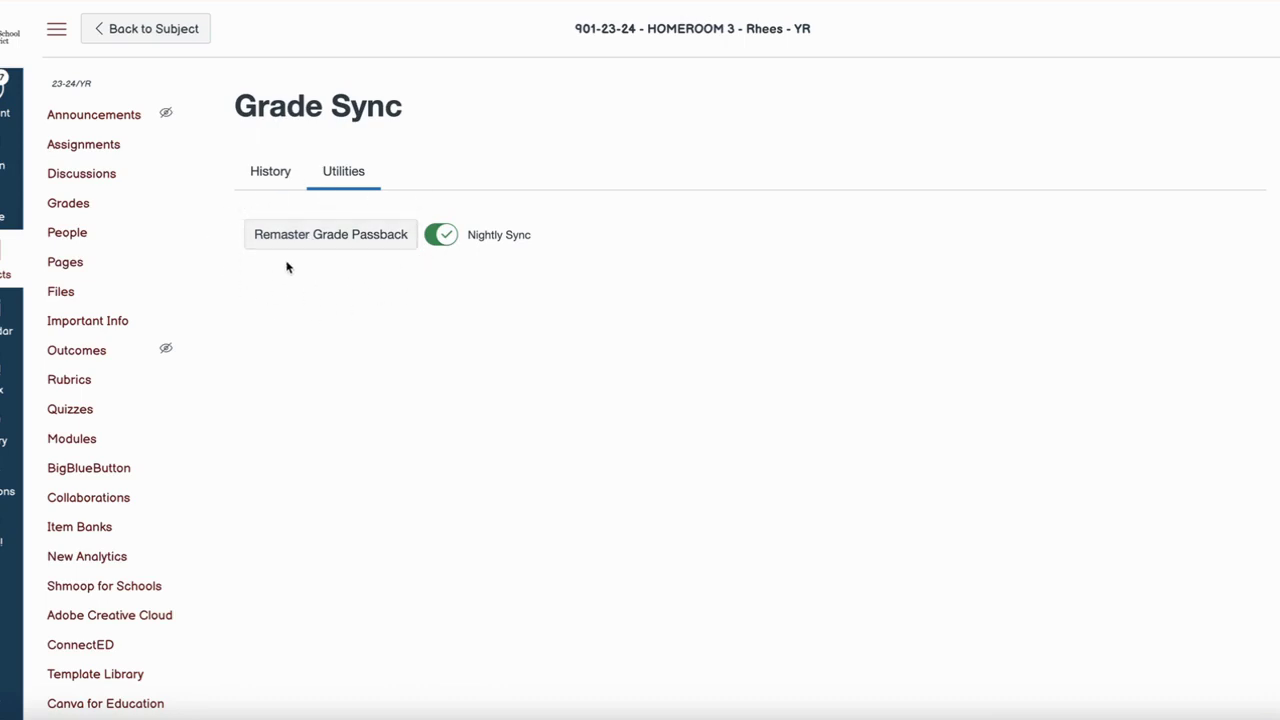
click(270, 174)
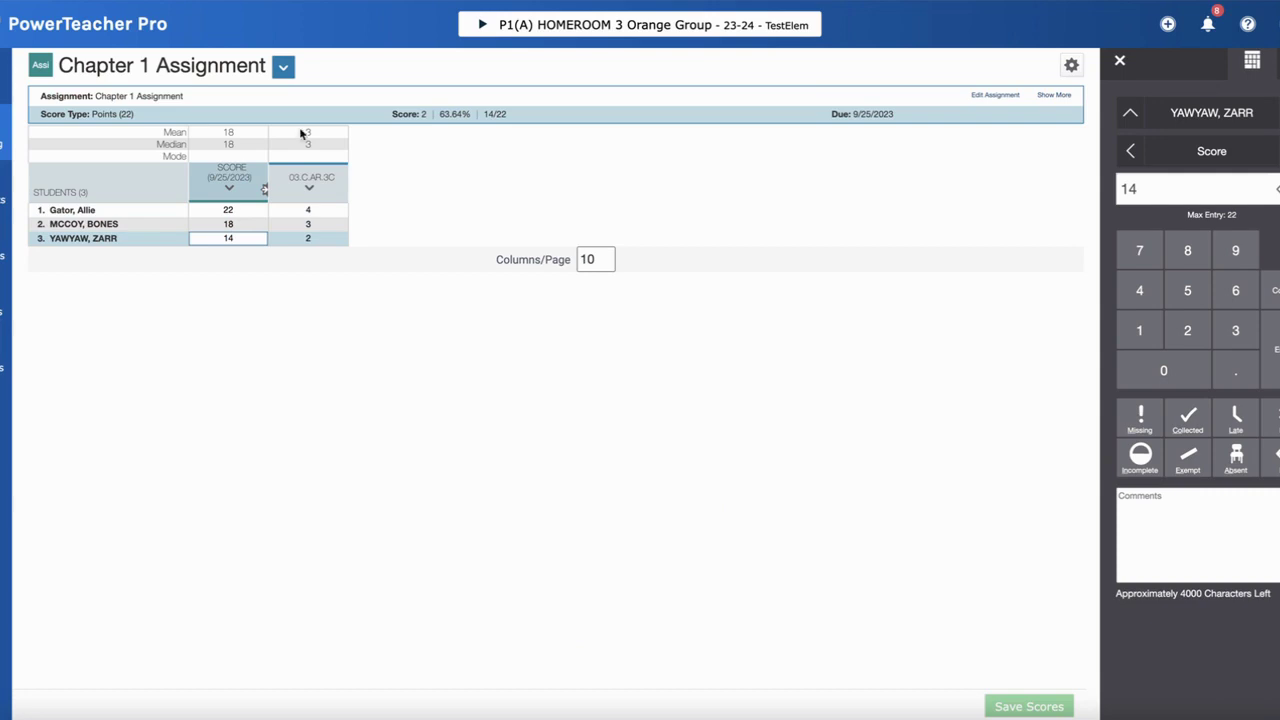
- Switch to PowerTeacher Pro and open the assignment list of the HOMEROOM 3 Orange Group class
click(5, 138)
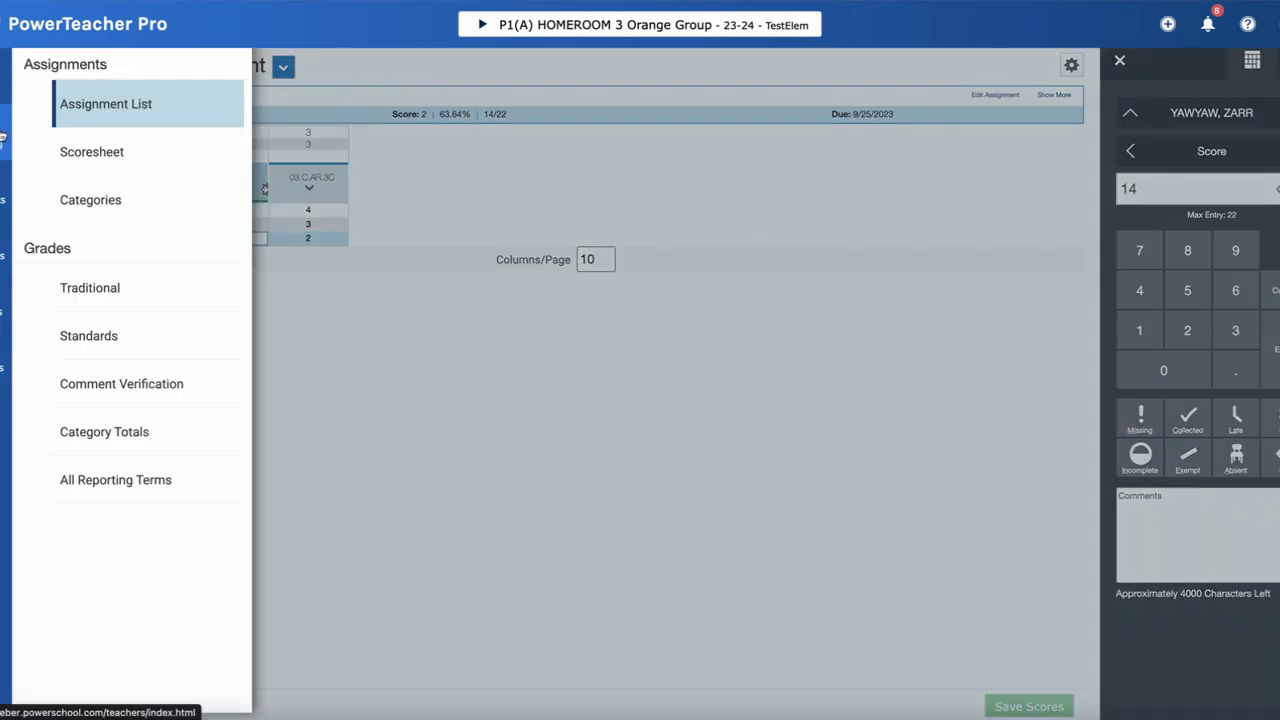
click(110, 108)
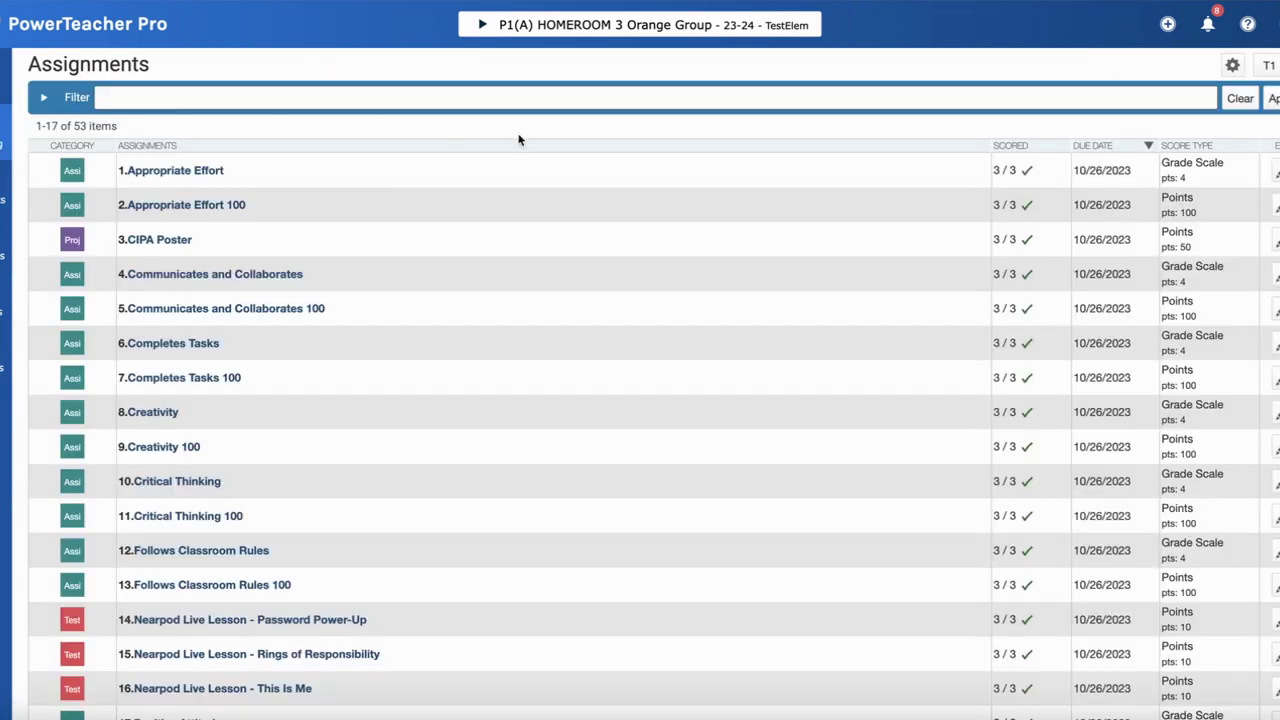
- Hide the assignment list's filter bar and show it again
click(1233, 65)
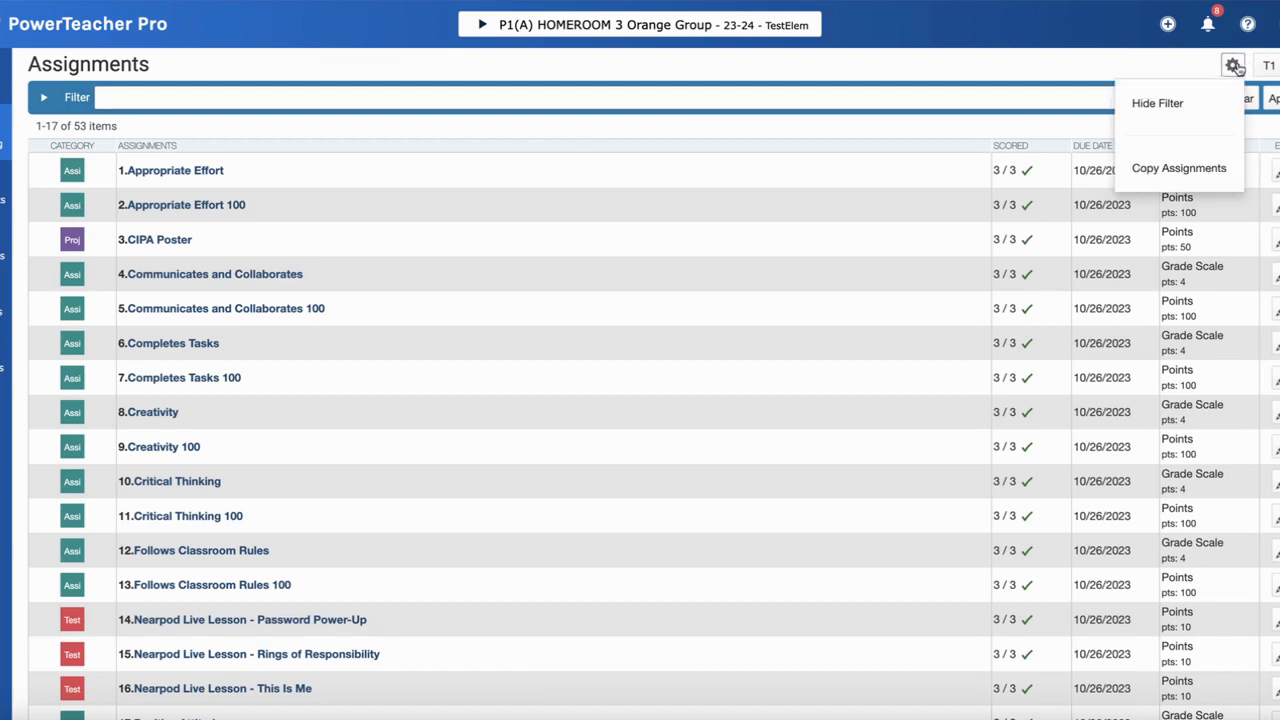
click(1190, 103)
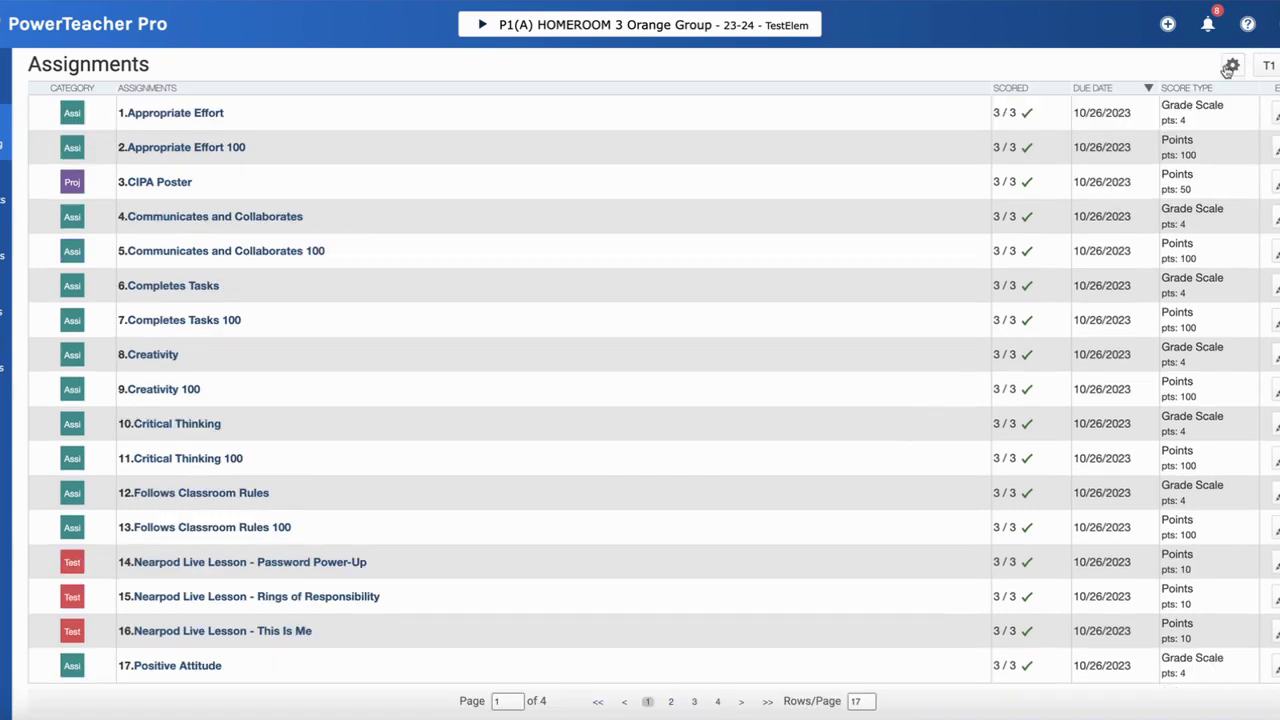
click(1231, 65)
click(1200, 103)
- Filter the assignment list by "powerschool" and open the scores of the Canvas and PowerSchool assignment
click(548, 91)
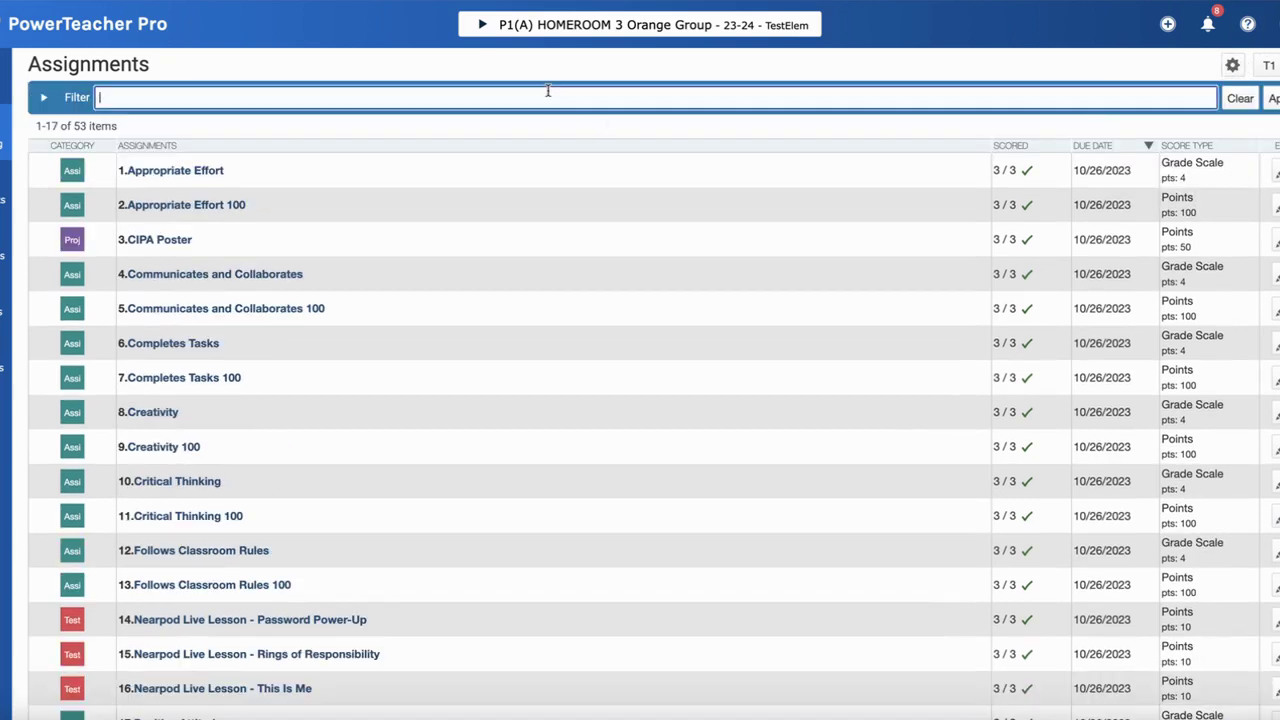
text(powerschool)
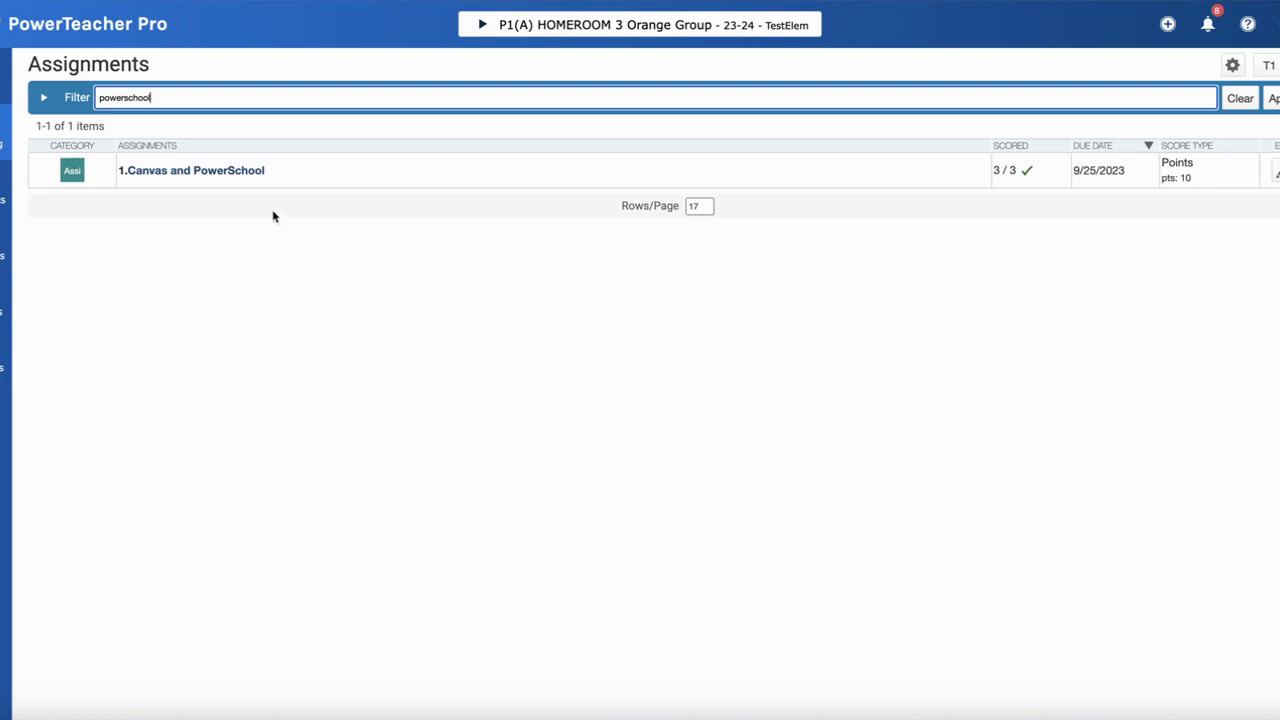
click(229, 171)
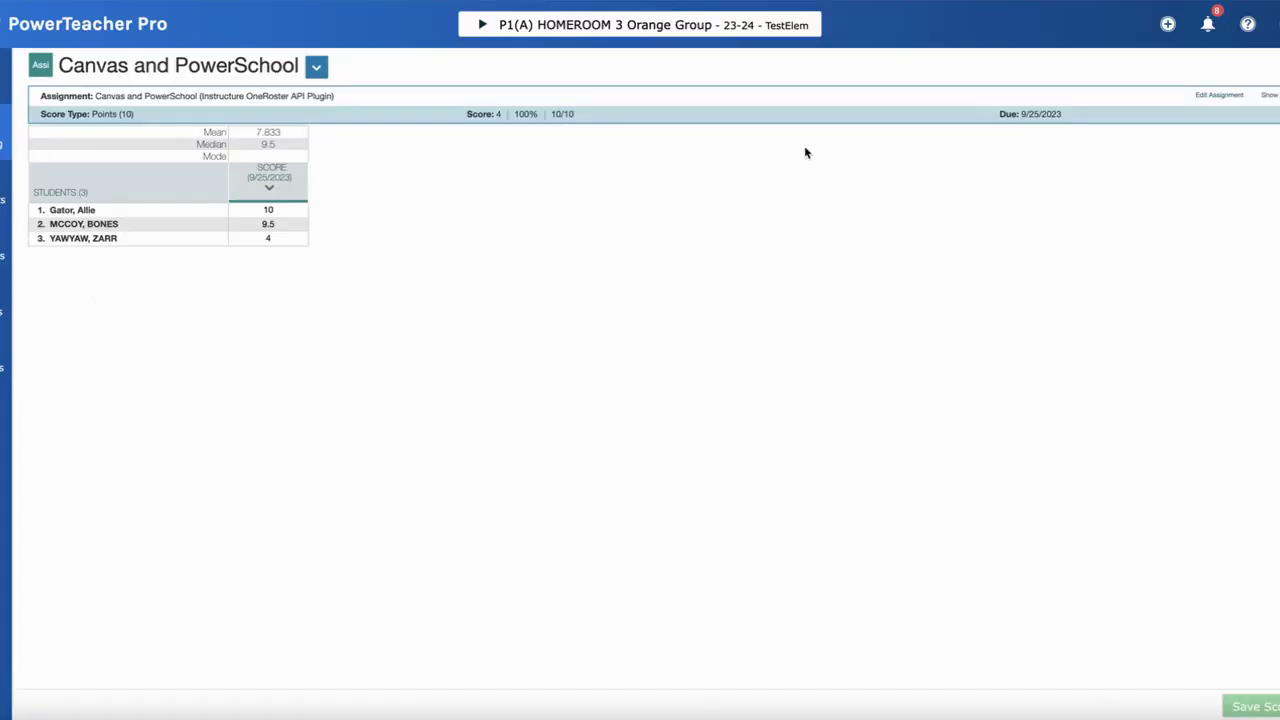
- Edit the assignment to include standard 03.C.AR.3C, enable auto-calculated assignment standards scores, and save and close it
click(1210, 96)
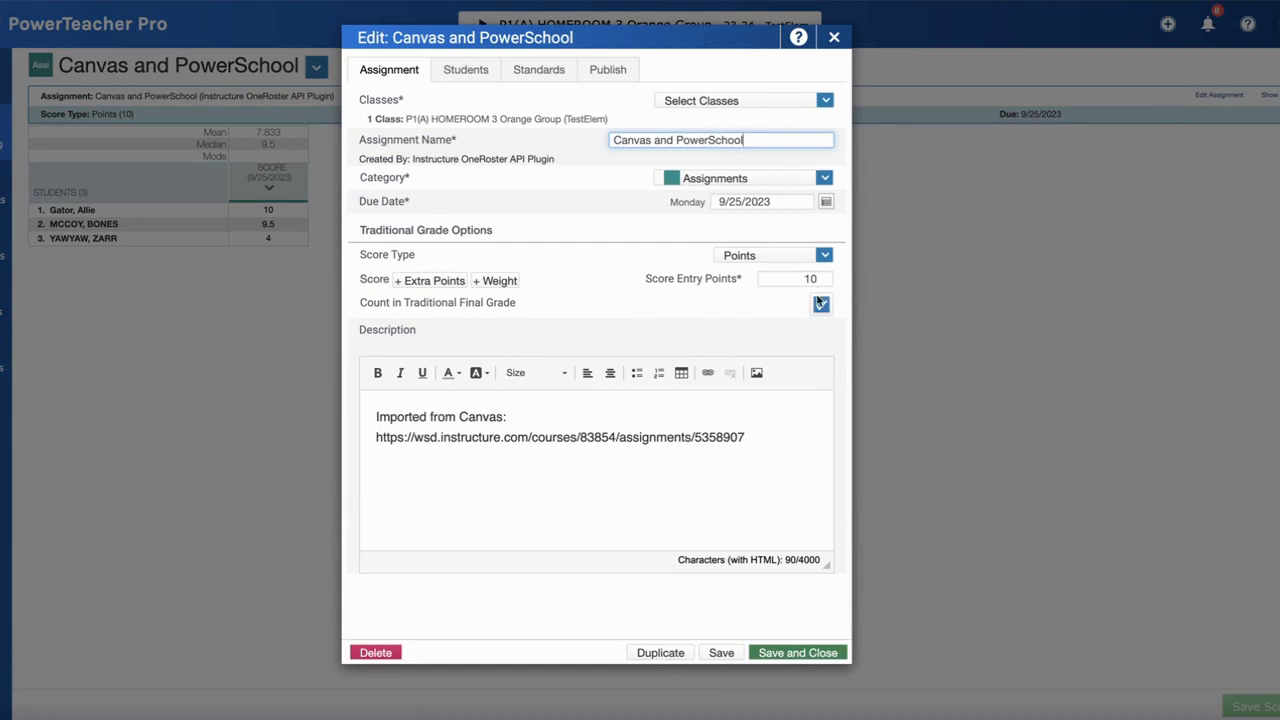
click(544, 74)
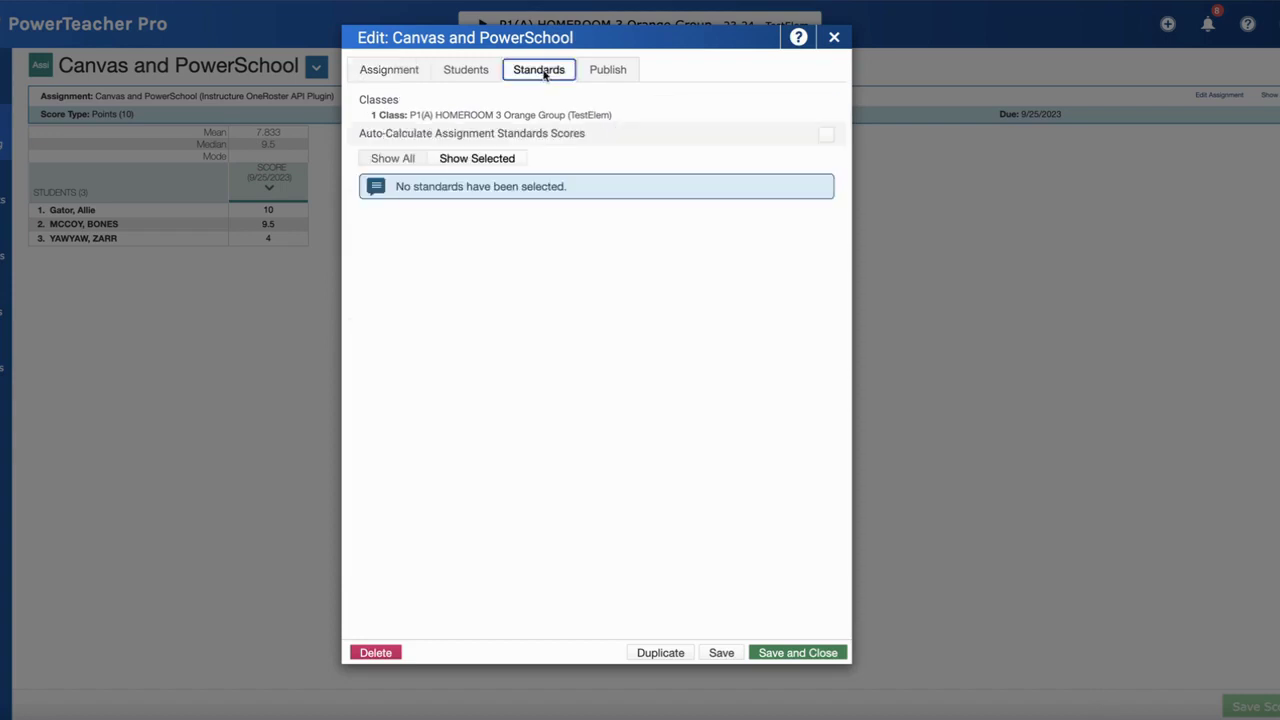
click(416, 160)
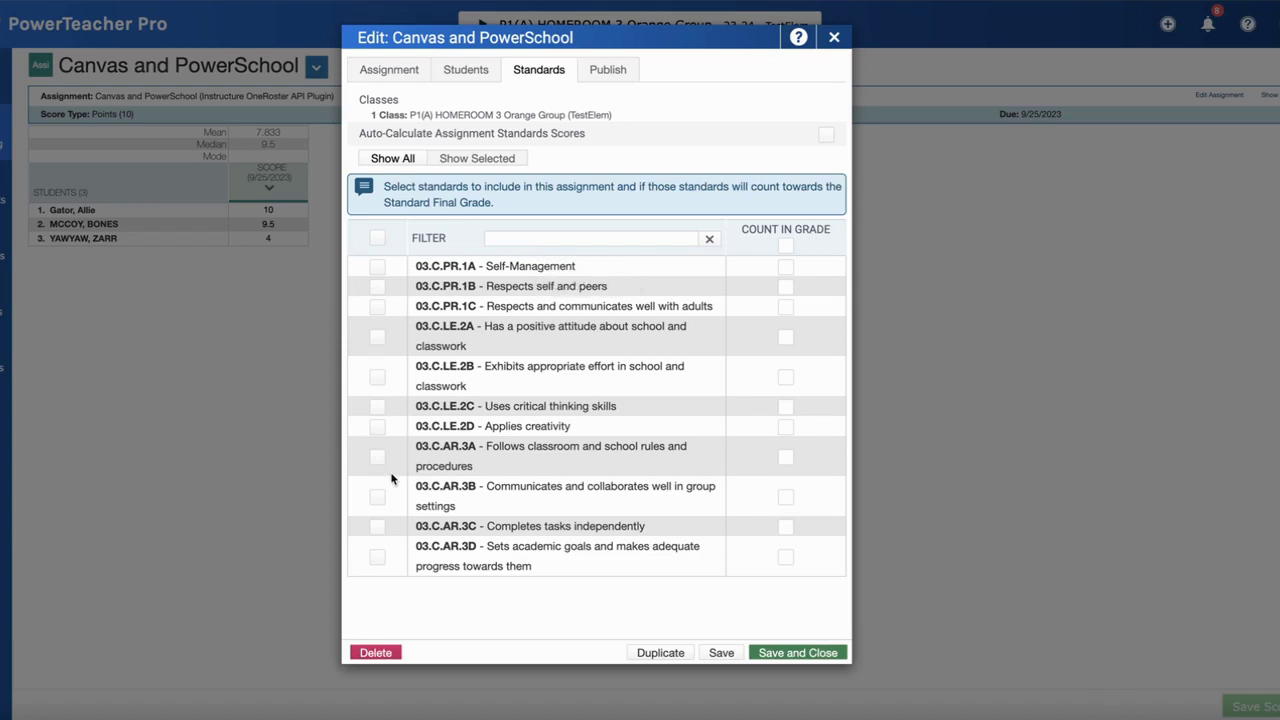
click(378, 527)
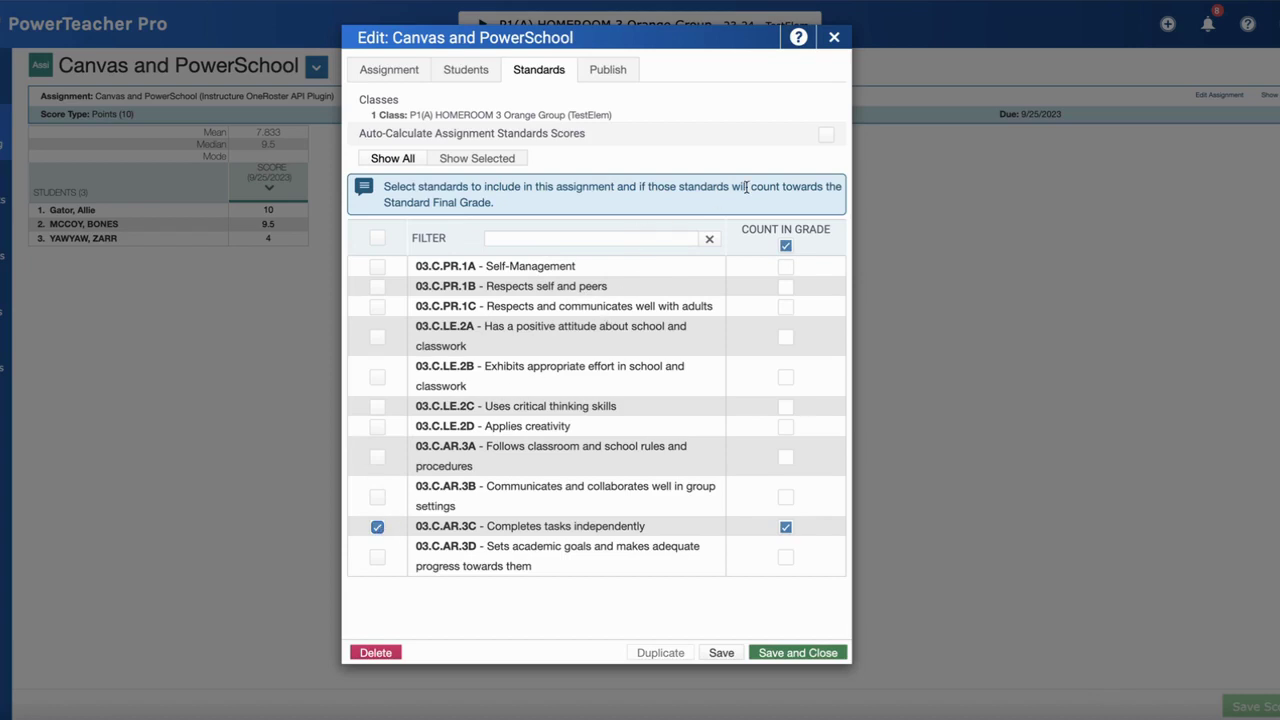
click(827, 135)
click(776, 652)
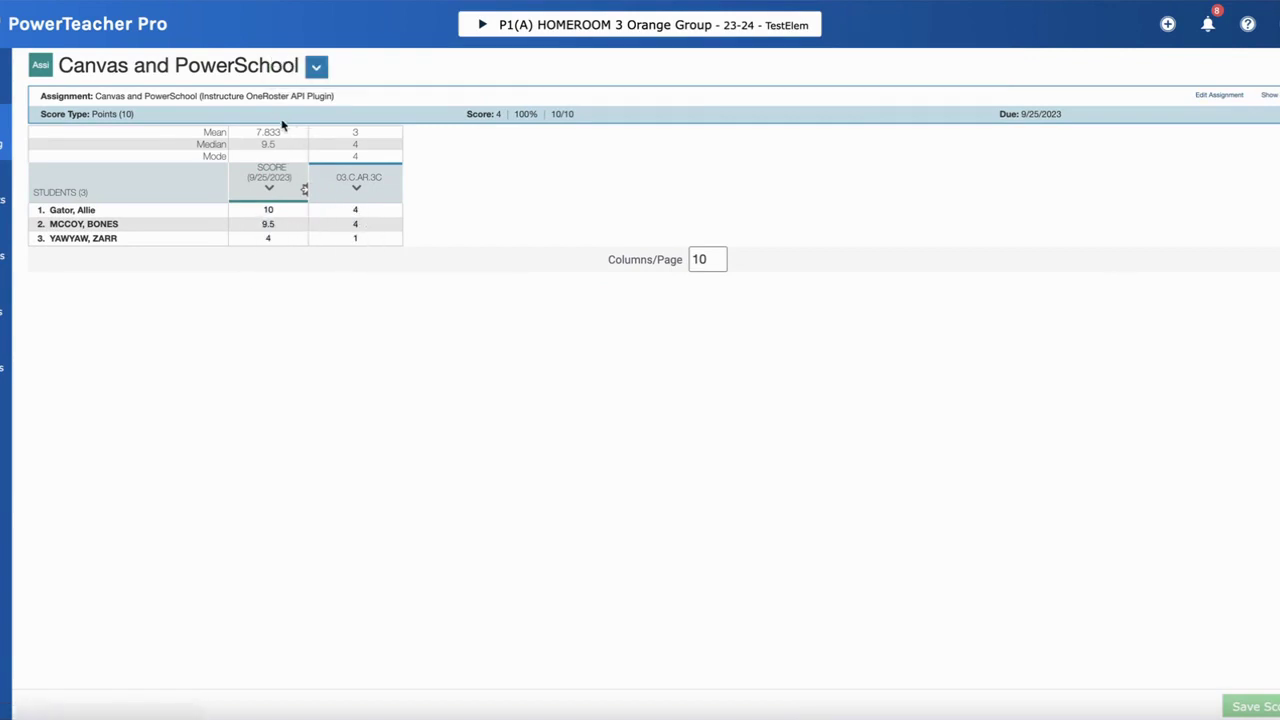
- Hide the summary and metrics of the assignment's score sheet and show both again
click(1268, 95)
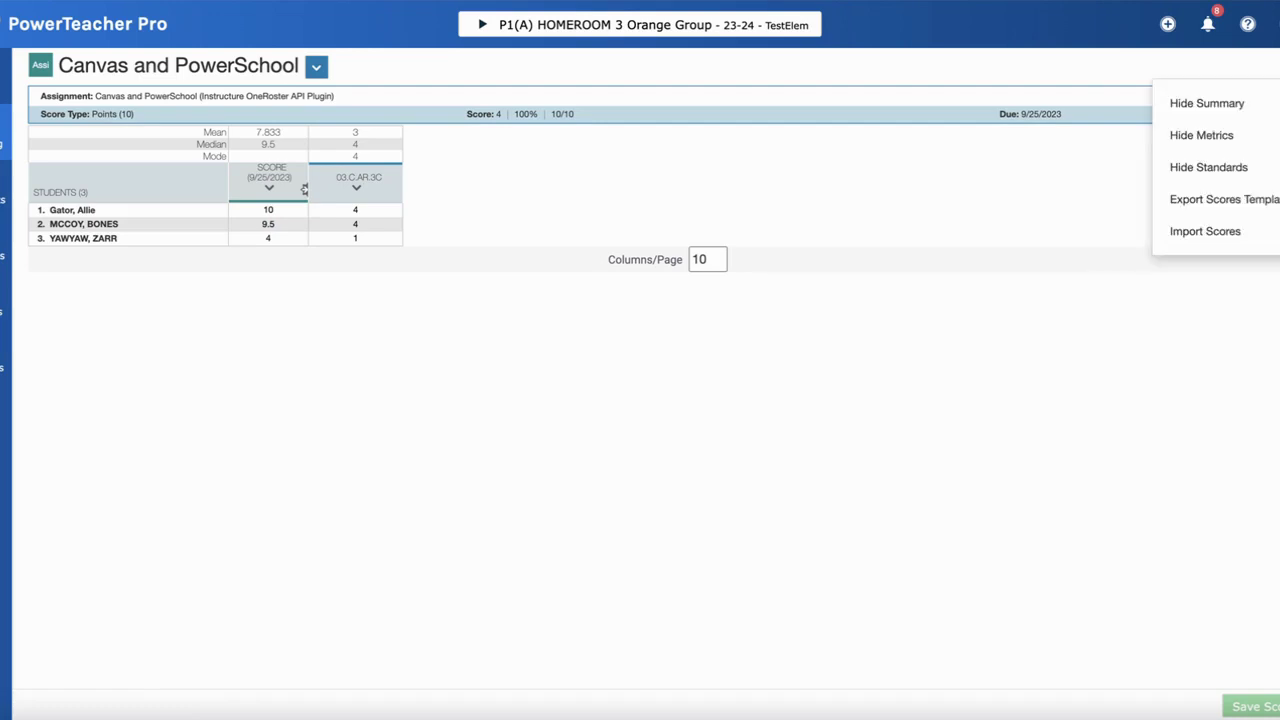
click(1234, 108)
click(1234, 135)
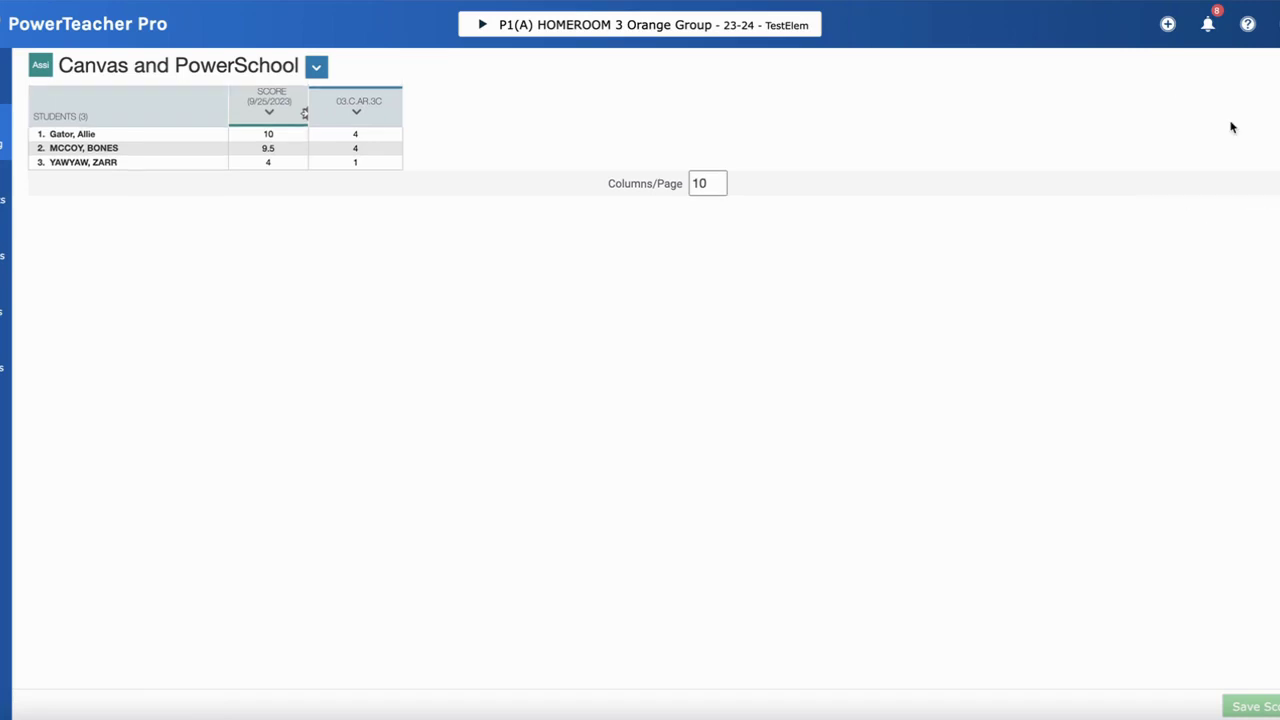
click(1268, 95)
click(1208, 104)
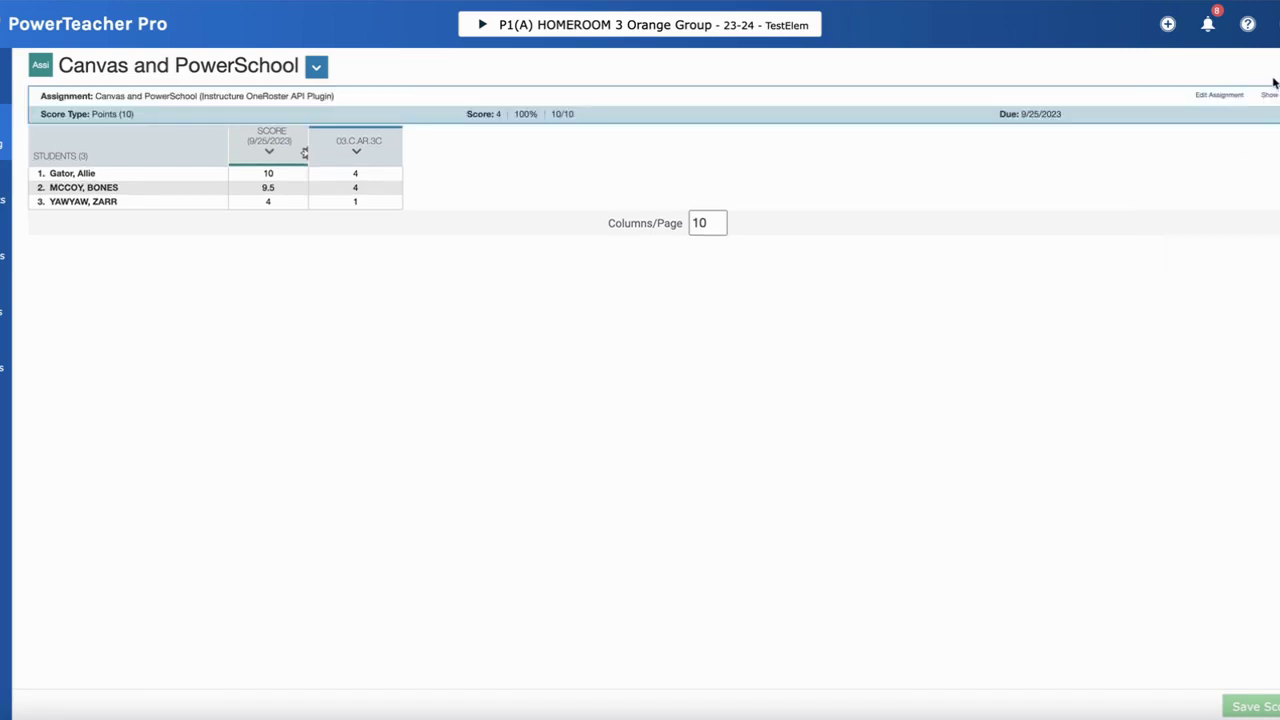
click(1272, 85)
click(1234, 134)
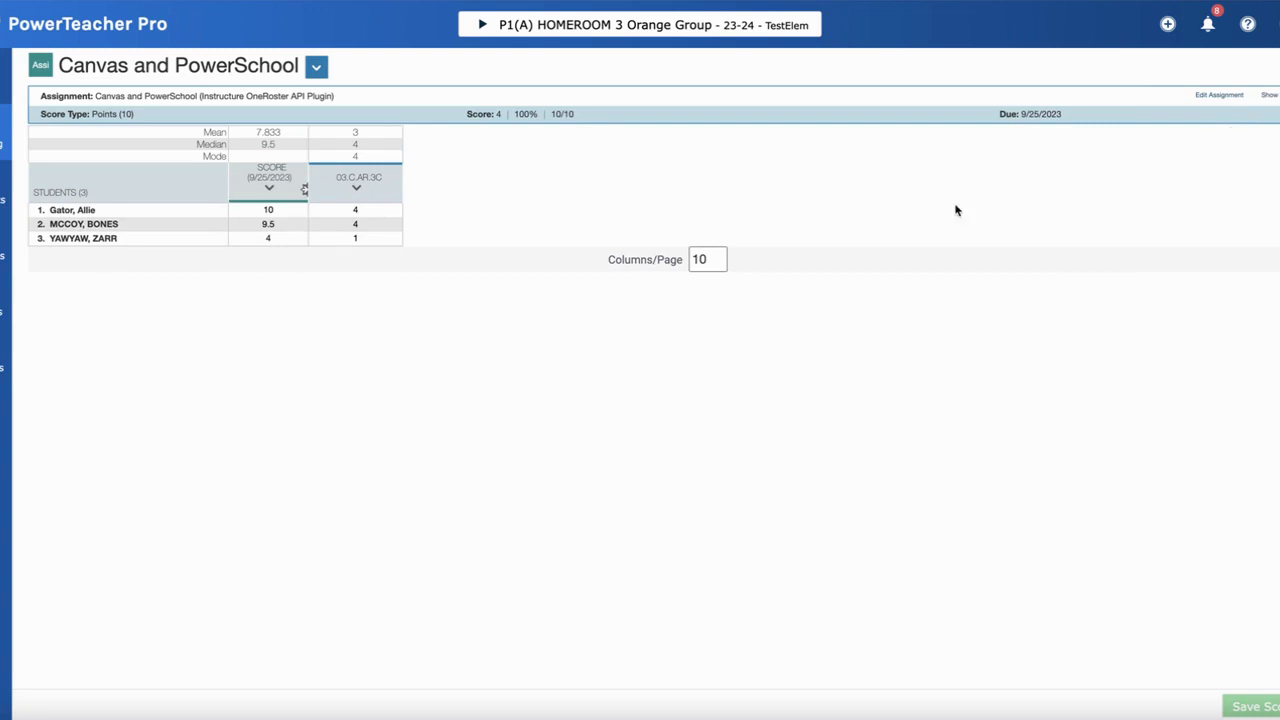